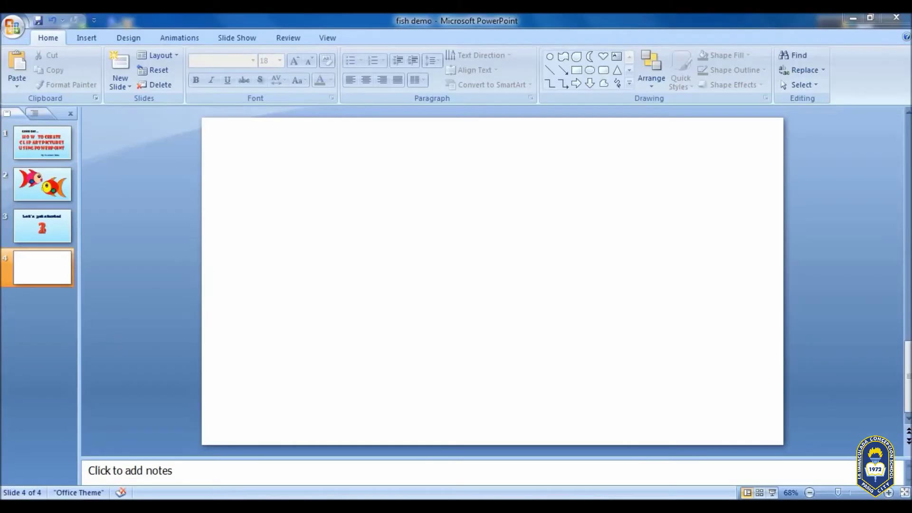
# - Draw a wide horizontal blue oval across the slide's middle, resizing and positioning it as the fish body
pyautogui.click(590, 70)
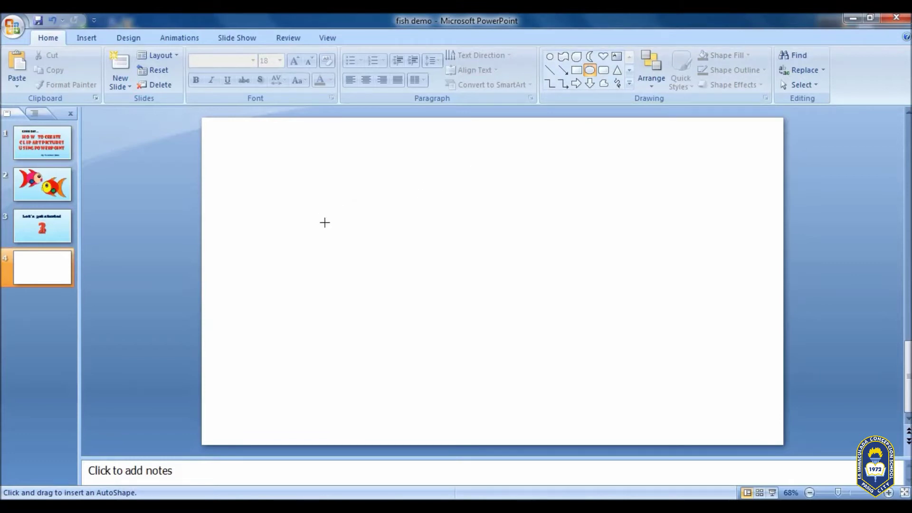
pyautogui.moveTo(322, 225); pyautogui.dragTo(587, 412)
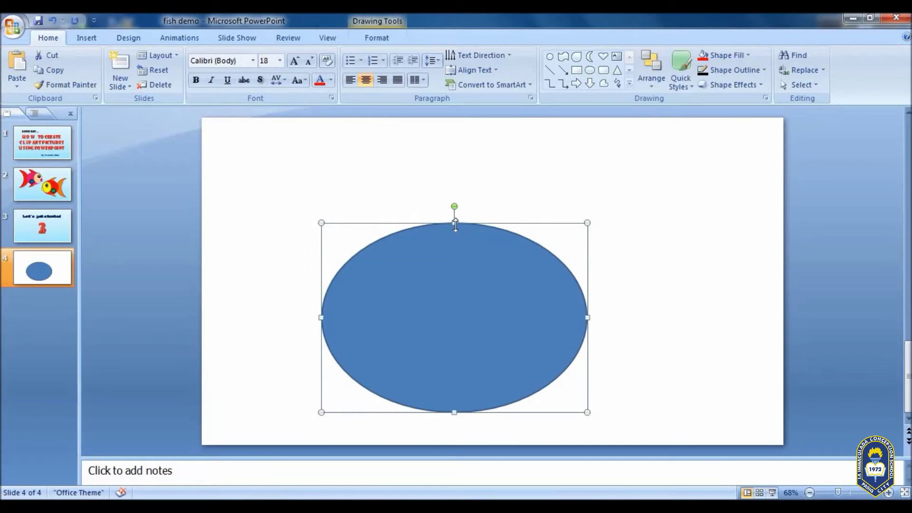
pyautogui.moveTo(453, 222); pyautogui.dragTo(454, 182)
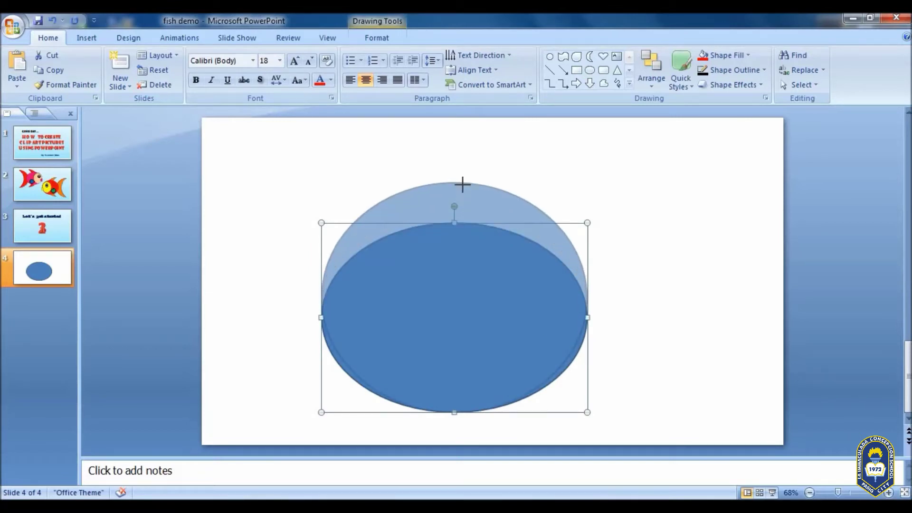
pyautogui.moveTo(473, 249); pyautogui.dragTo(480, 220)
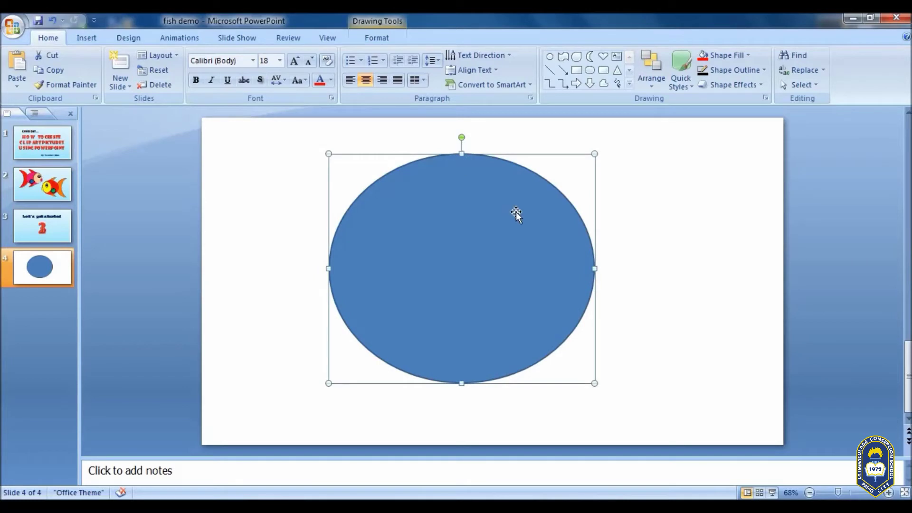
pyautogui.moveTo(461, 154); pyautogui.dragTo(462, 168)
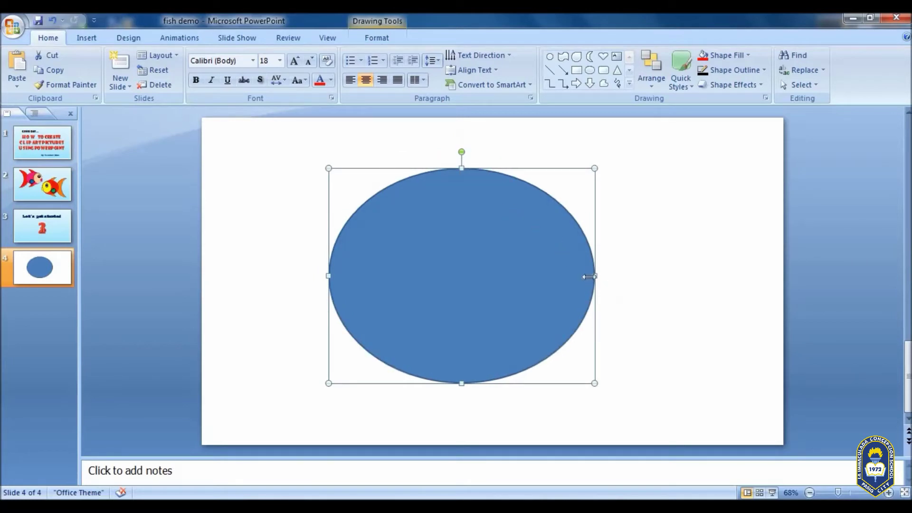
pyautogui.moveTo(595, 275); pyautogui.dragTo(627, 276)
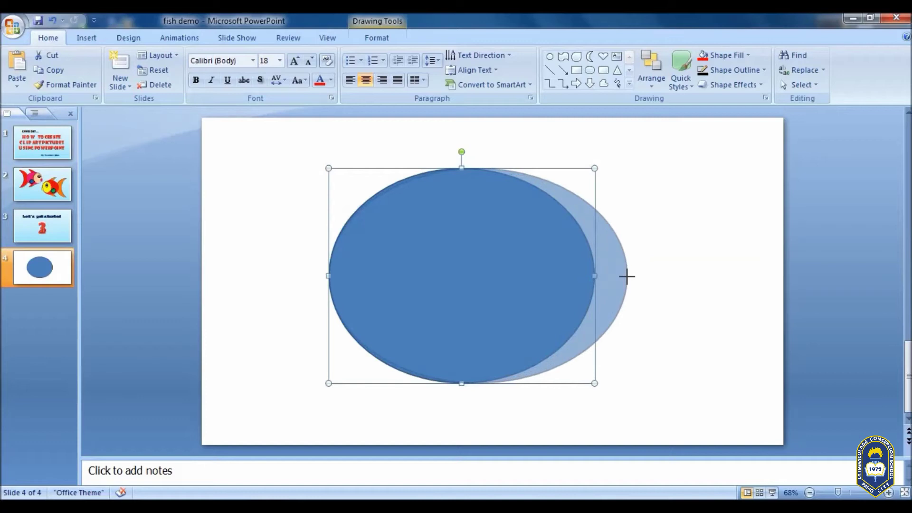
pyautogui.moveTo(526, 280); pyautogui.dragTo(488, 280)
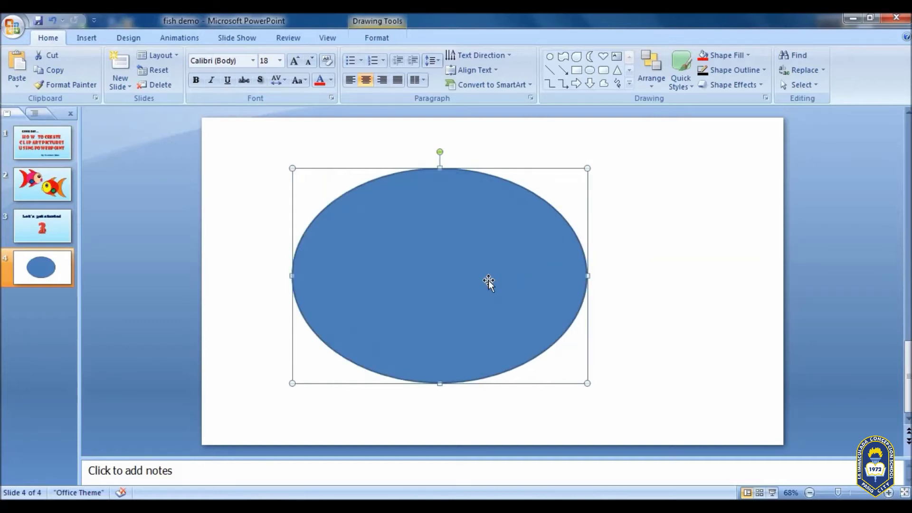
pyautogui.click(636, 267)
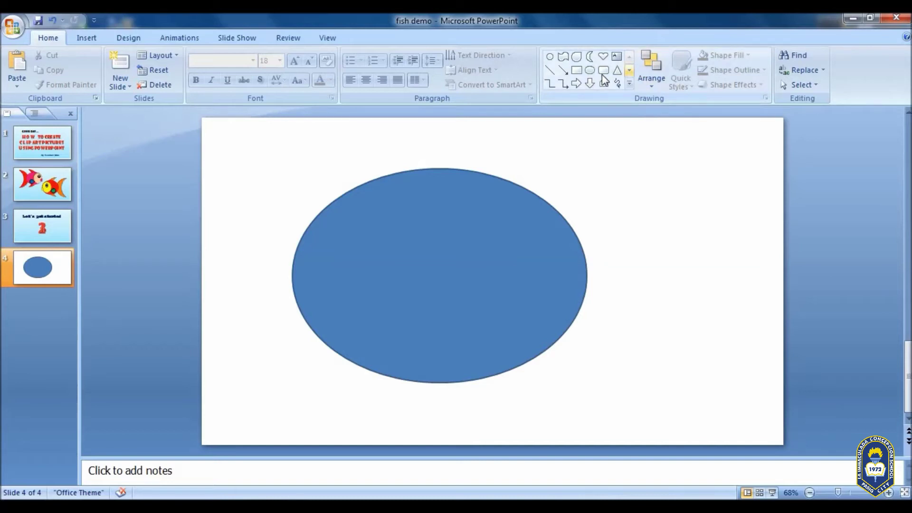
# - Draw a crescent at the oval's right end, shorten it, and send it behind the body as the tail
pyautogui.click(590, 57)
pyautogui.moveTo(667, 168)
pyautogui.mouseDown()
pyautogui.moveTo(733, 379)
pyautogui.moveTo(765, 393)
pyautogui.mouseUp()
pyautogui.moveTo(679, 298)
pyautogui.mouseDown()
pyautogui.moveTo(653, 309)
pyautogui.moveTo(642, 298)
pyautogui.moveTo(583, 295)
pyautogui.mouseUp()
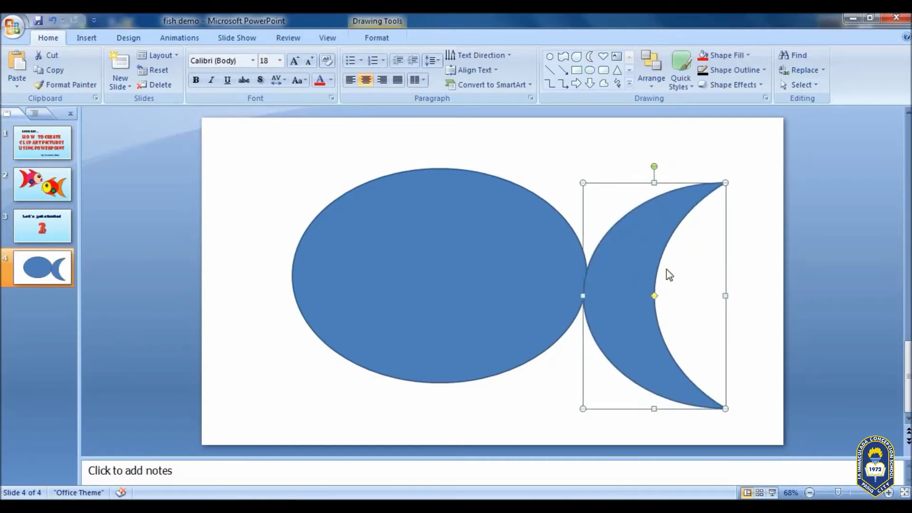
pyautogui.moveTo(653, 182); pyautogui.dragTo(654, 197)
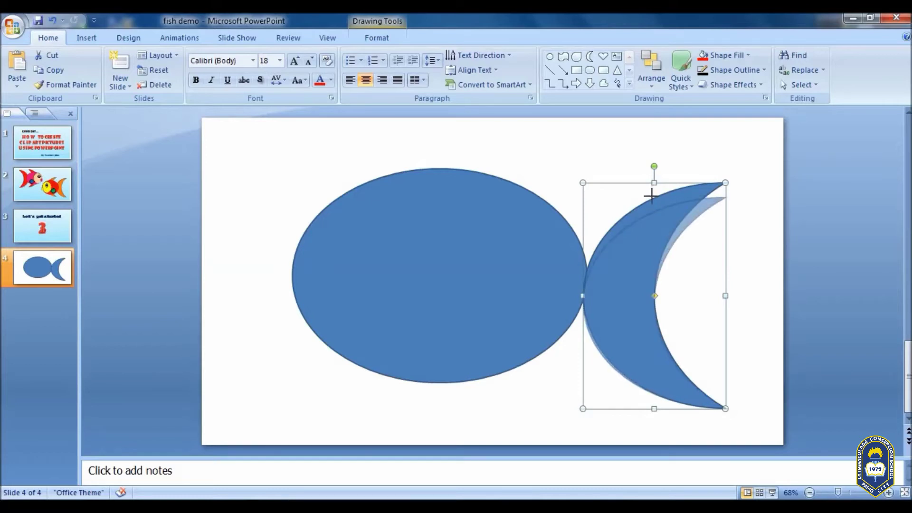
pyautogui.moveTo(631, 295)
pyautogui.mouseDown()
pyautogui.moveTo(624, 278)
pyautogui.moveTo(600, 280)
pyautogui.mouseUp()
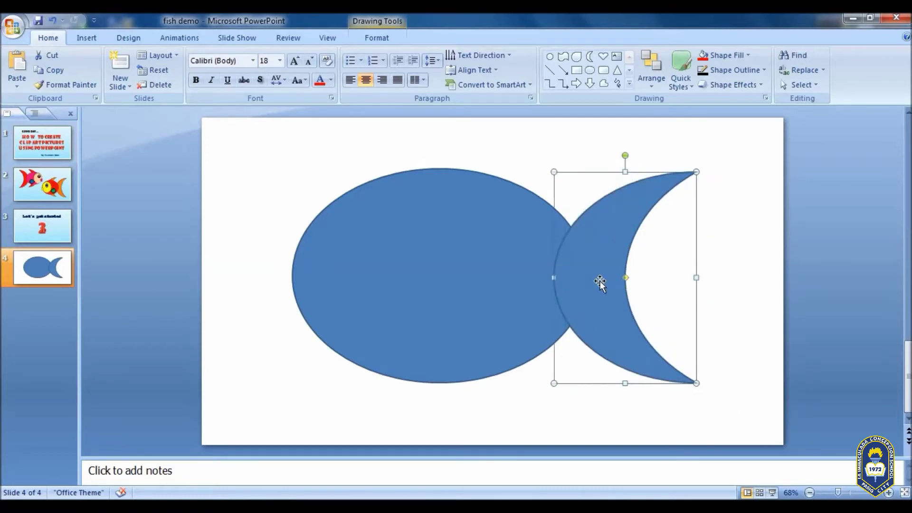
pyautogui.rightClick(605, 275)
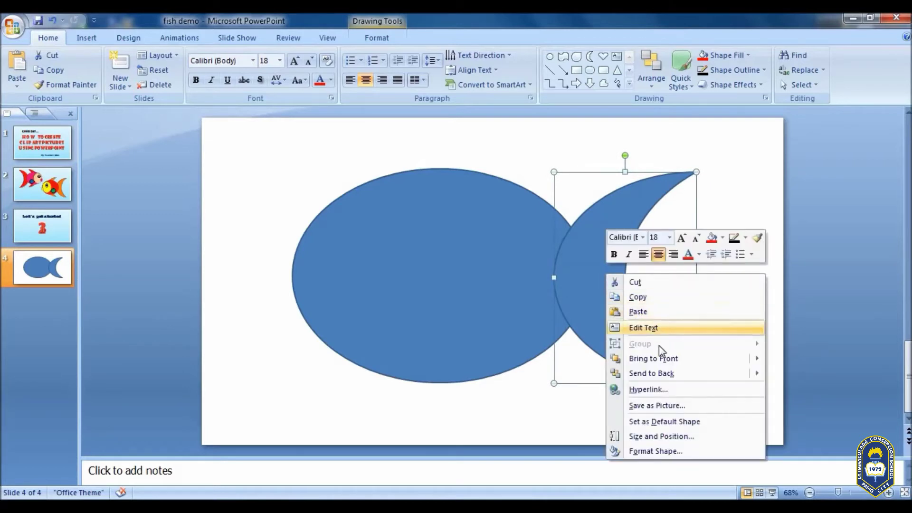
pyautogui.moveTo(651, 373)
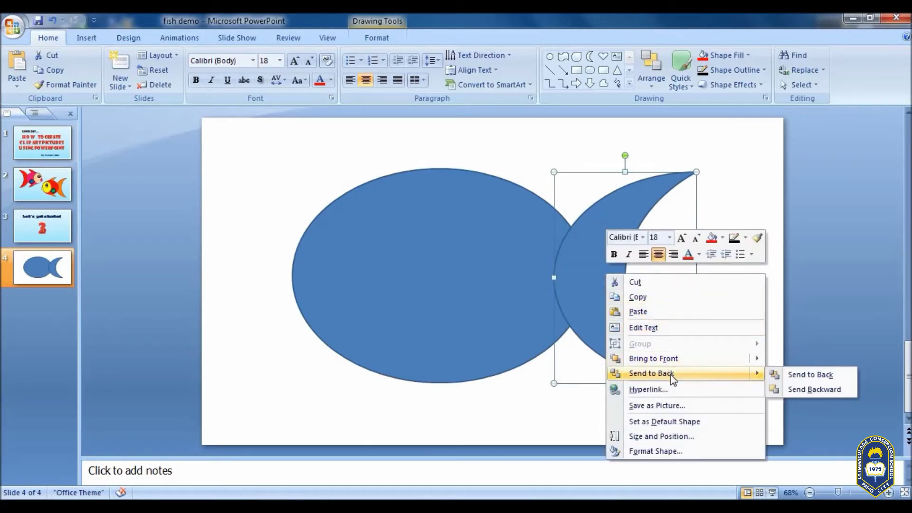
pyautogui.click(670, 374)
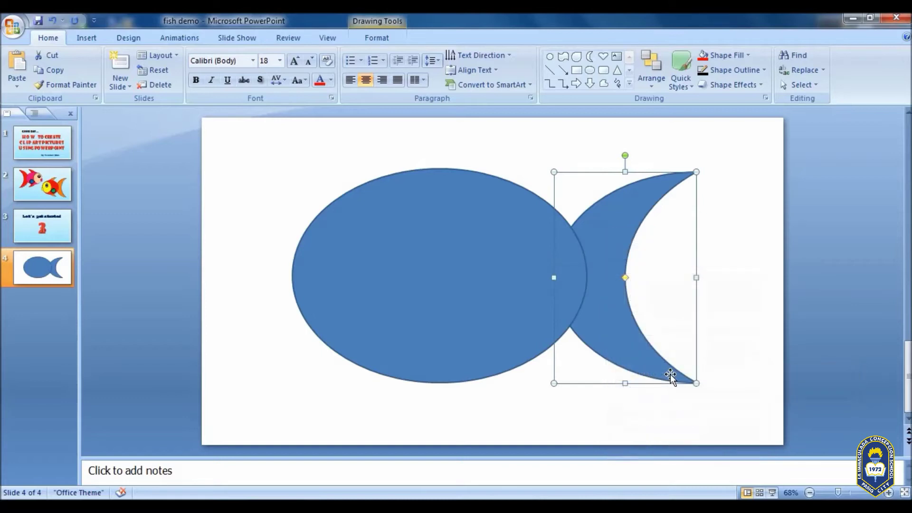
pyautogui.click(738, 220)
pyautogui.click(590, 57)
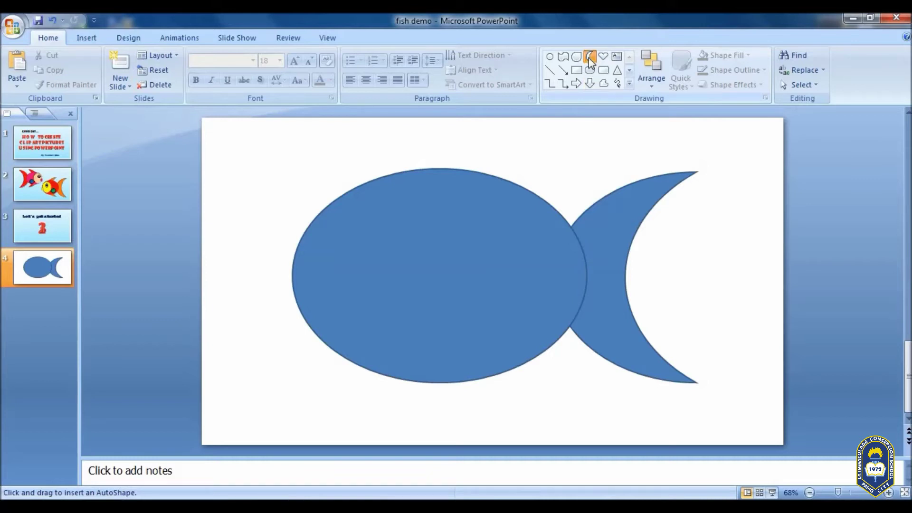
# - Draw a second crescent over the body, stretch it taller and wider, and send it behind the oval
pyautogui.moveTo(678, 142)
pyautogui.mouseDown()
pyautogui.moveTo(708, 337)
pyautogui.moveTo(782, 400)
pyautogui.mouseUp()
pyautogui.moveTo(699, 269)
pyautogui.mouseDown()
pyautogui.moveTo(544, 277)
pyautogui.moveTo(413, 269)
pyautogui.mouseUp()
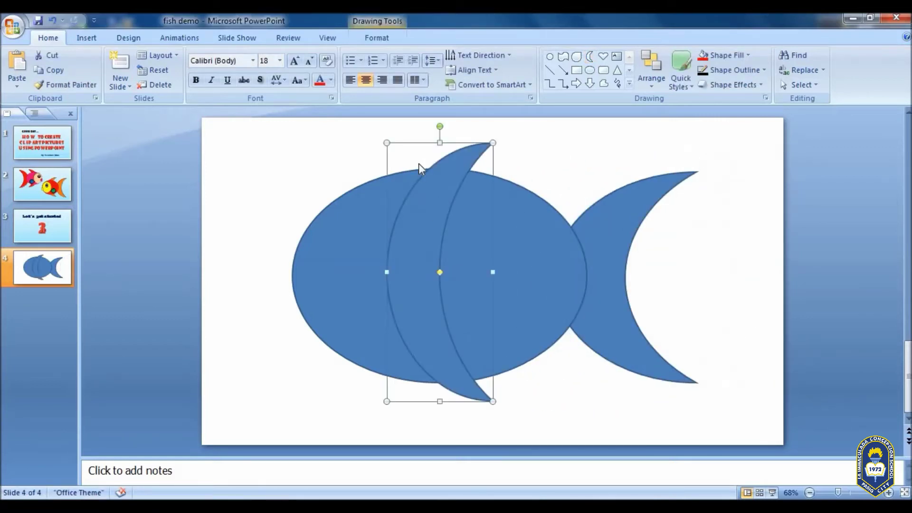
pyautogui.moveTo(439, 138); pyautogui.dragTo(440, 127)
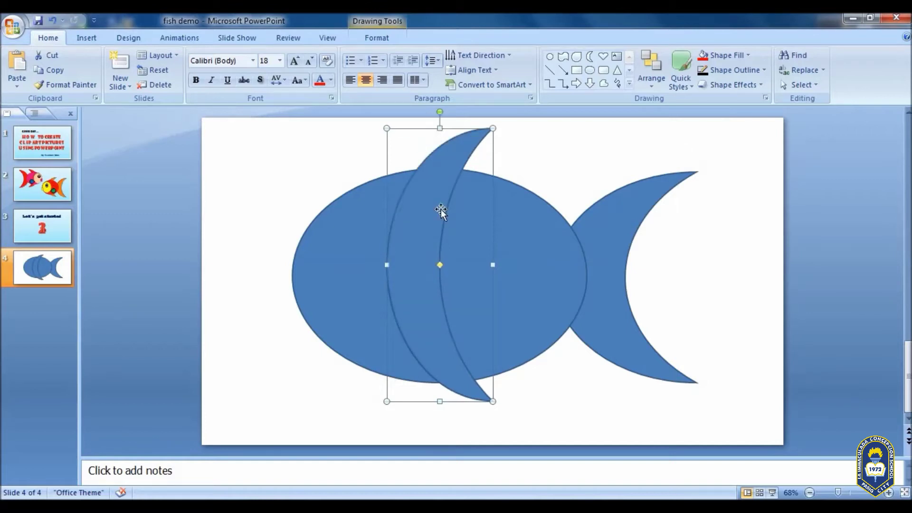
pyautogui.moveTo(439, 403); pyautogui.dragTo(440, 419)
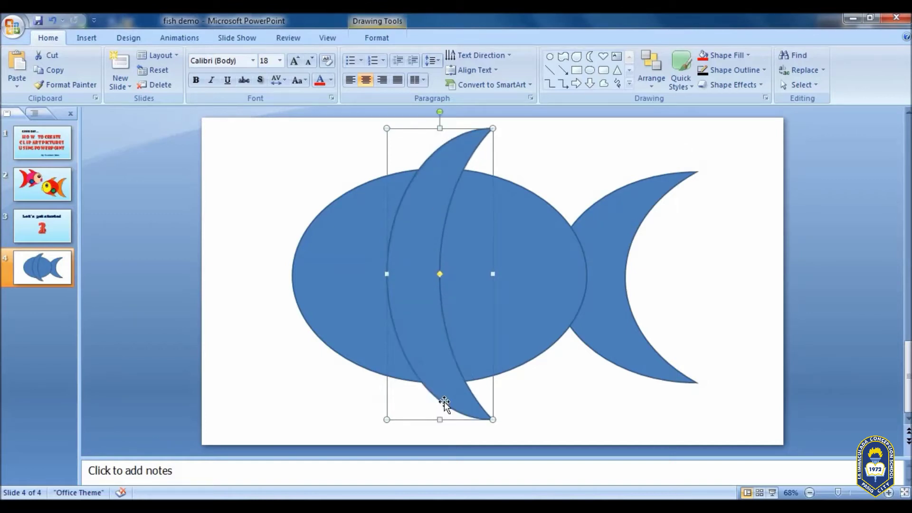
pyautogui.moveTo(387, 274); pyautogui.dragTo(351, 273)
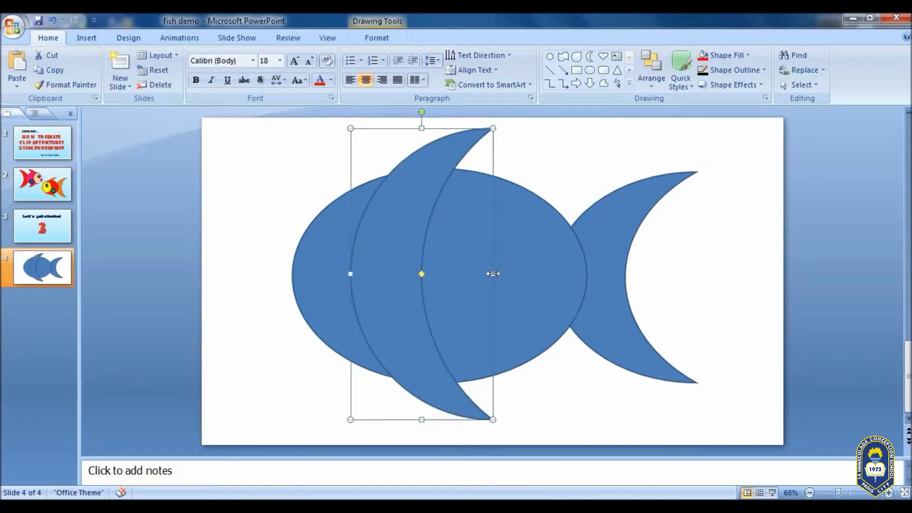
pyautogui.moveTo(493, 273); pyautogui.dragTo(561, 273)
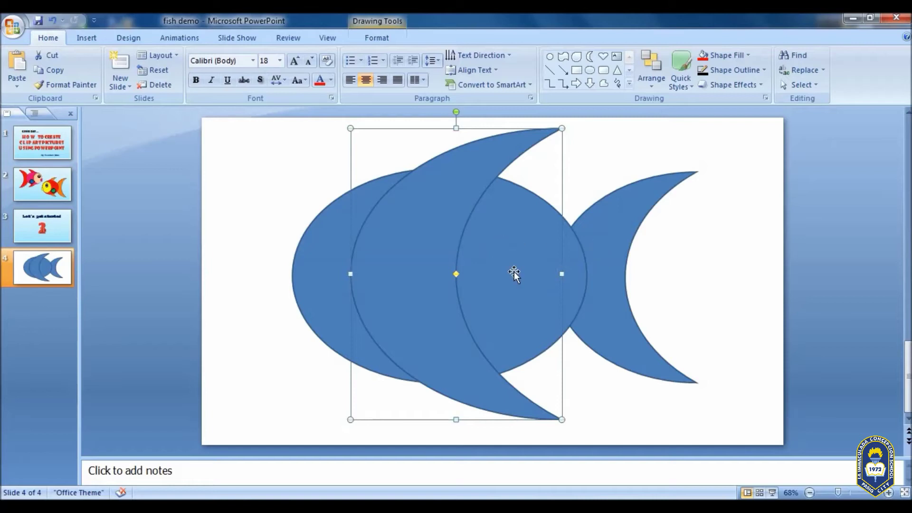
pyautogui.moveTo(441, 320); pyautogui.dragTo(440, 323)
pyautogui.rightClick(426, 303)
pyautogui.moveTo(472, 403)
pyautogui.click(628, 404)
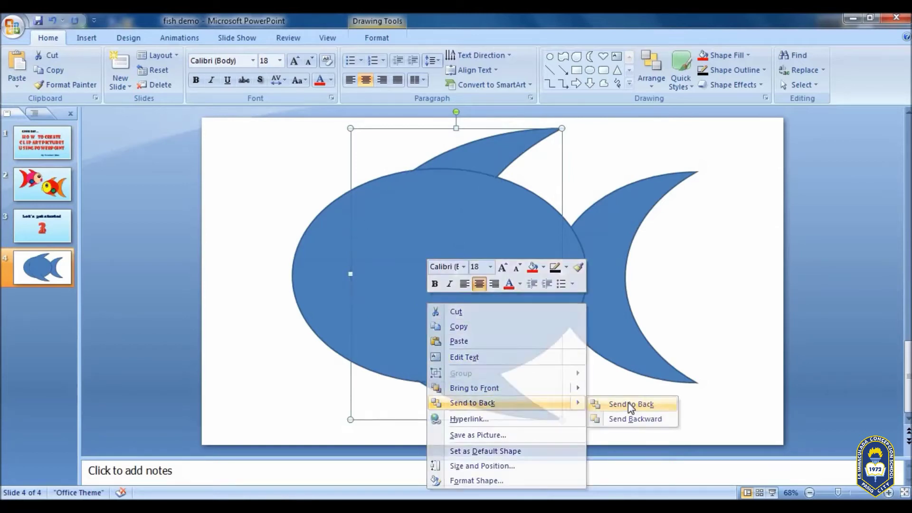
pyautogui.click(697, 230)
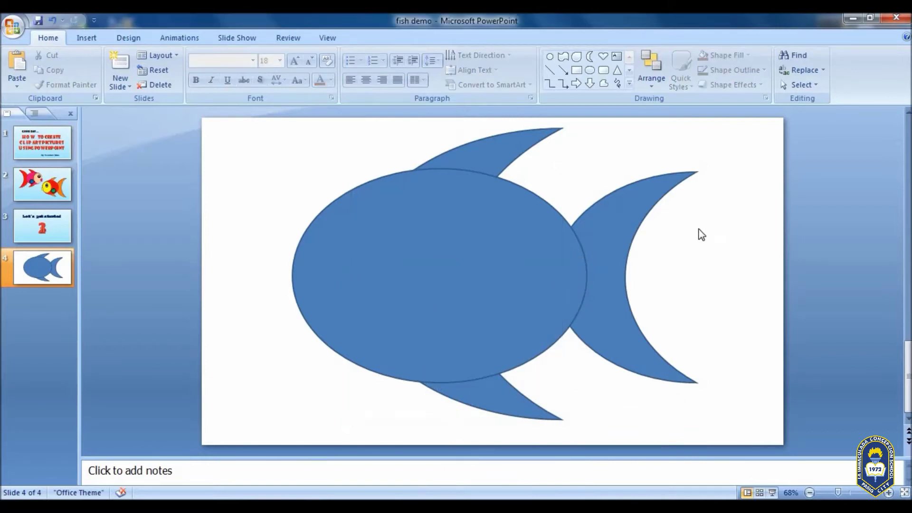
# - Draw a circle and fit it over the body's left end as the head, stretching it taller
pyautogui.click(588, 72)
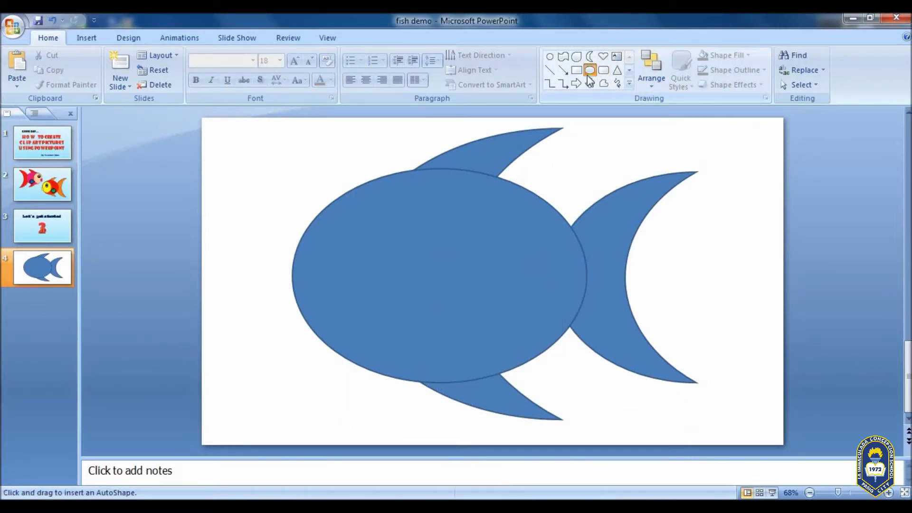
pyautogui.moveTo(663, 230); pyautogui.dragTo(805, 358)
pyautogui.moveTo(767, 295); pyautogui.dragTo(381, 261)
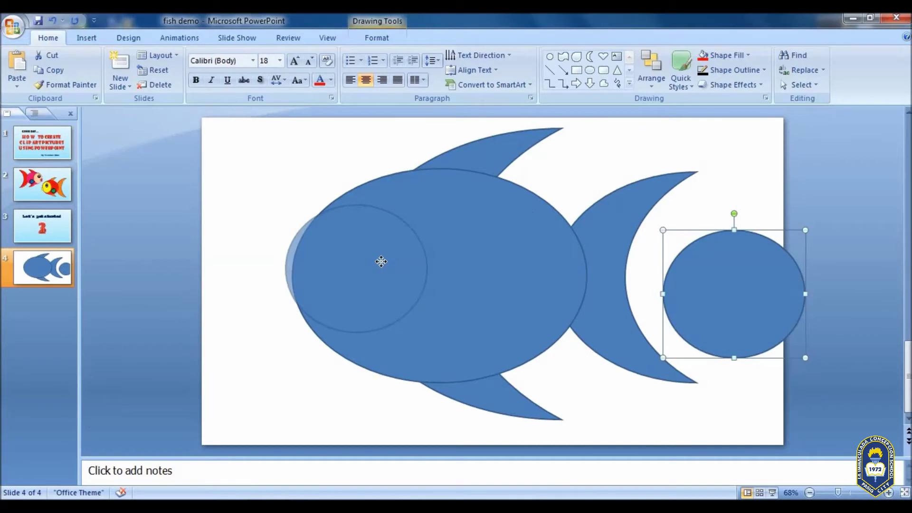
pyautogui.moveTo(381, 261); pyautogui.dragTo(380, 266)
pyautogui.moveTo(353, 208); pyautogui.dragTo(356, 190)
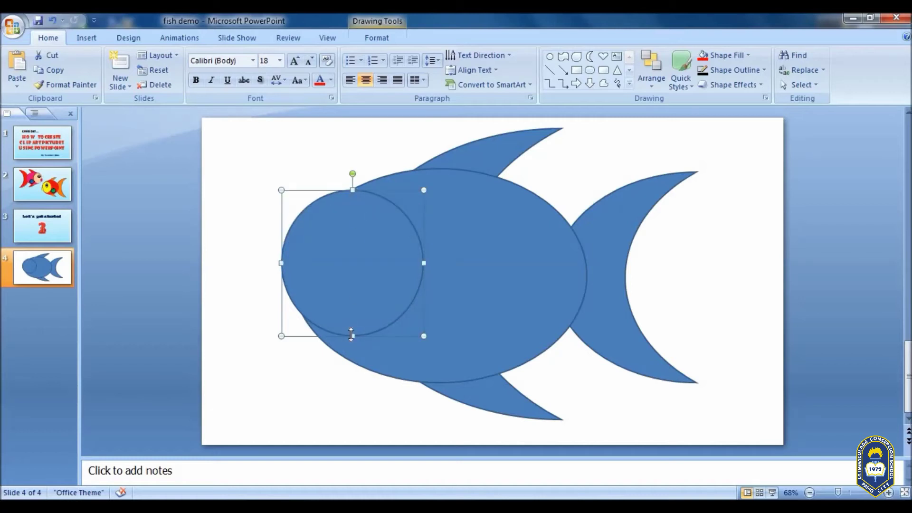
pyautogui.moveTo(354, 340); pyautogui.dragTo(353, 361)
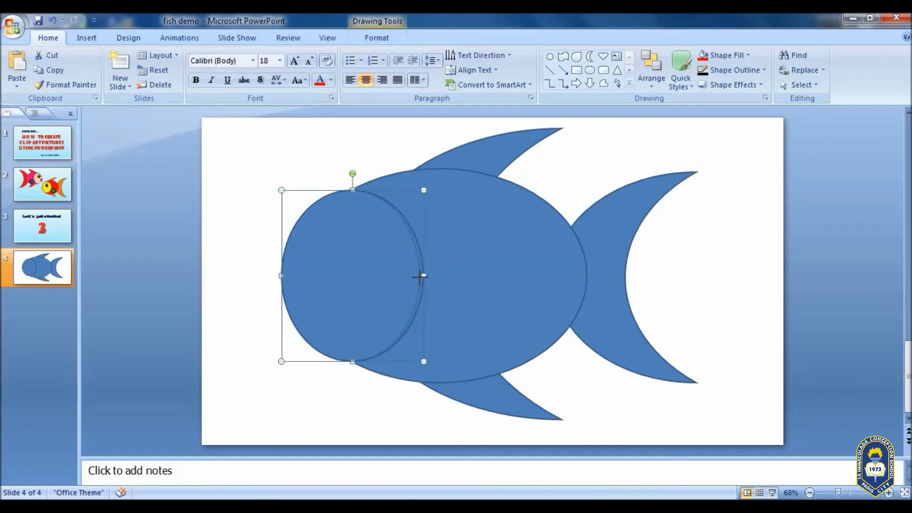
pyautogui.moveTo(352, 279); pyautogui.dragTo(358, 277)
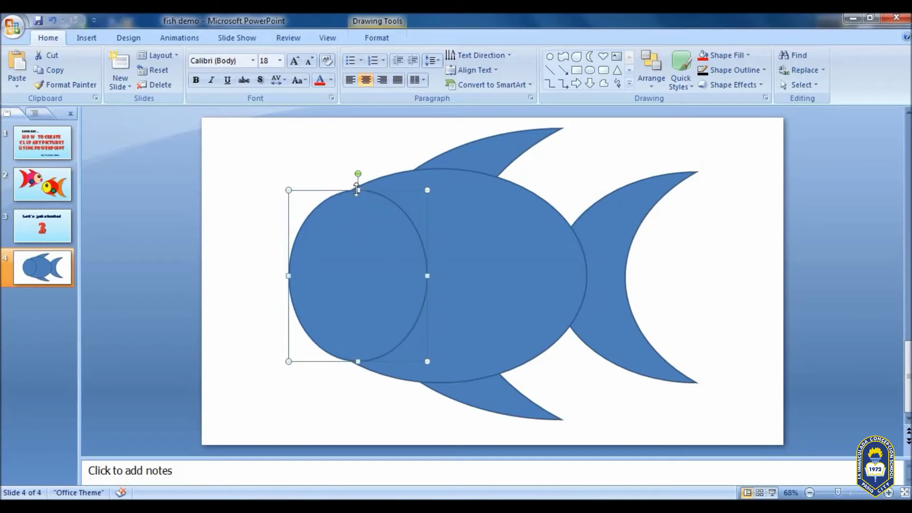
pyautogui.moveTo(356, 193); pyautogui.dragTo(357, 194)
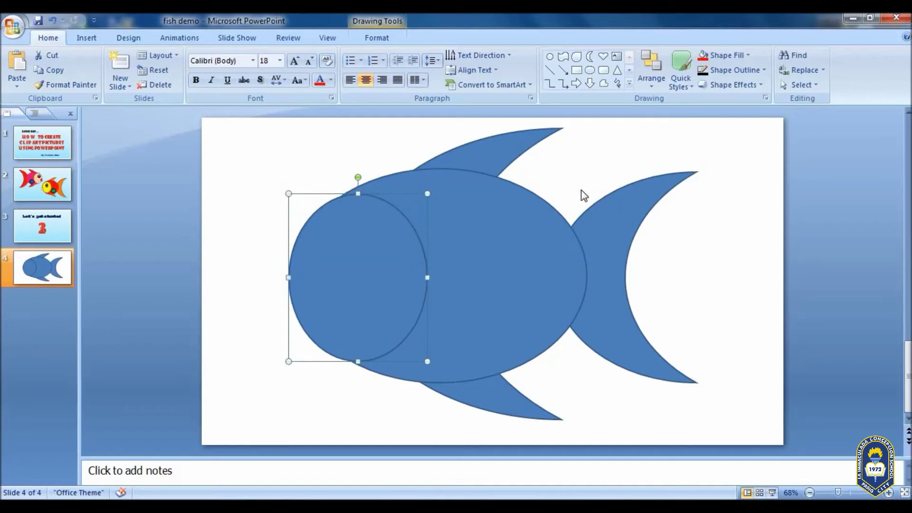
pyautogui.click(702, 227)
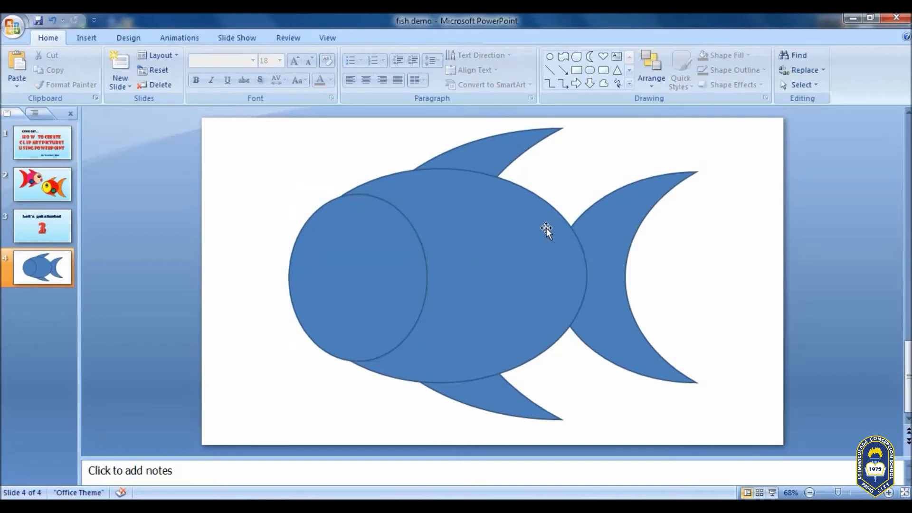
# - Widen the head circle slightly, then select the crescent tail
pyautogui.click(410, 292)
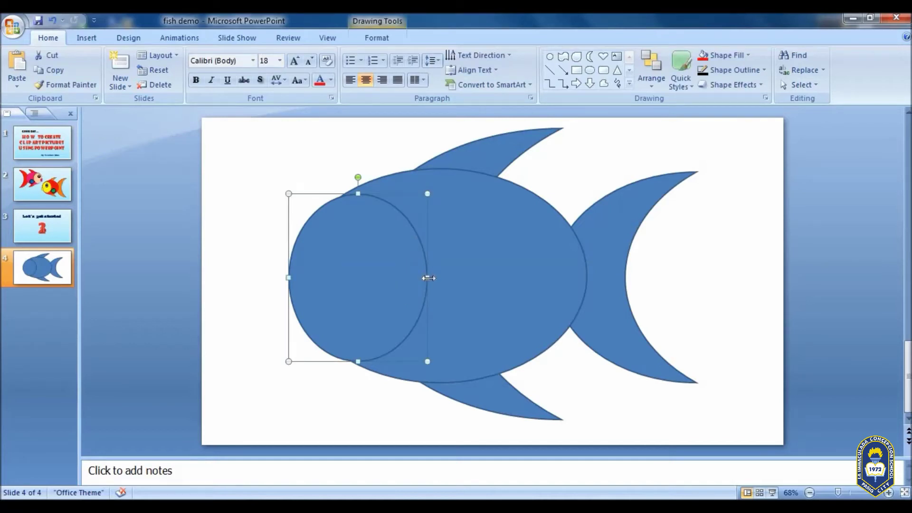
pyautogui.moveTo(429, 277); pyautogui.dragTo(430, 277)
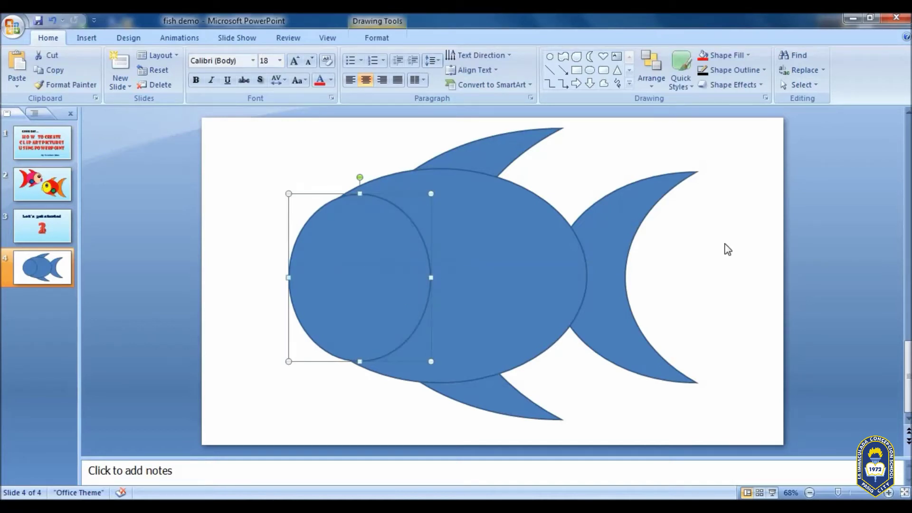
pyautogui.click(739, 205)
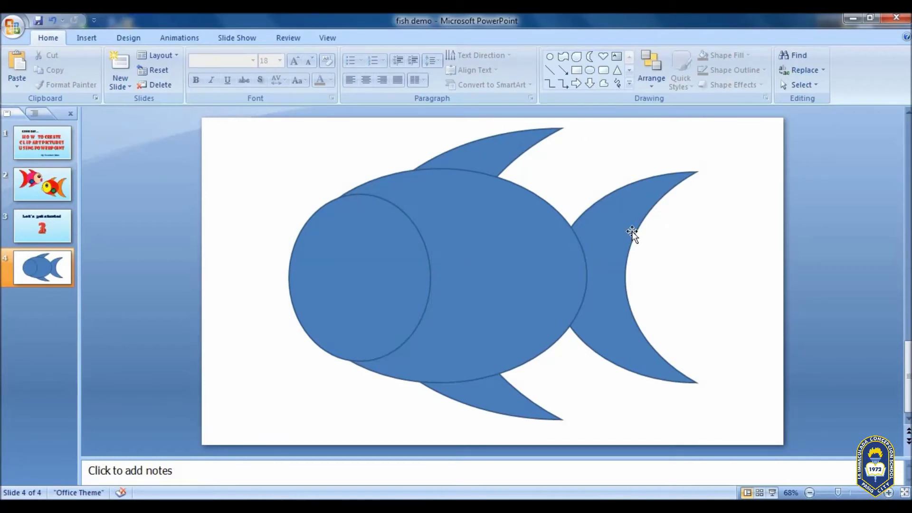
pyautogui.click(611, 227)
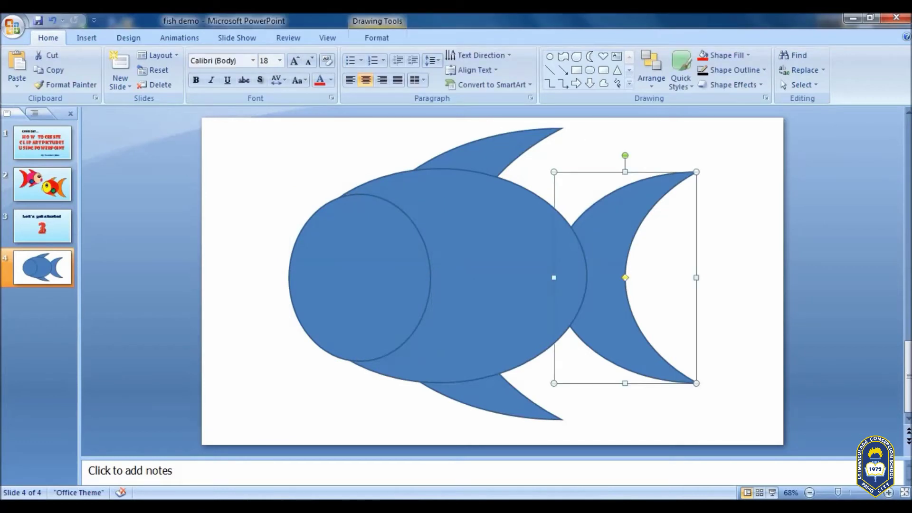
# - Fill the crescent tail orange with a black outline
pyautogui.click(382, 38)
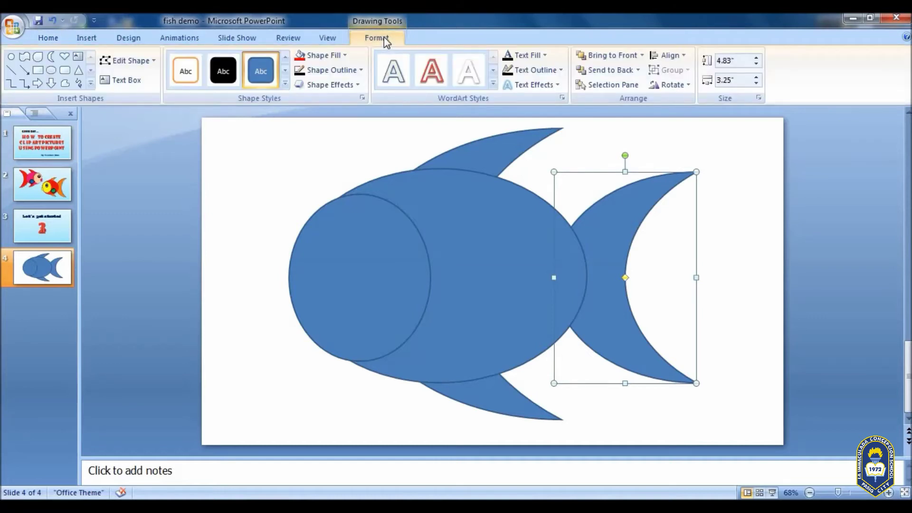
pyautogui.click(345, 55)
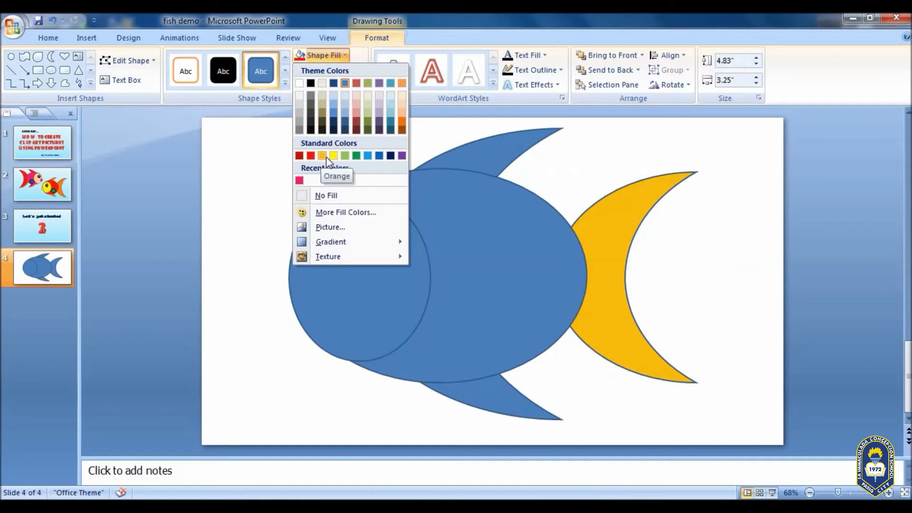
pyautogui.click(401, 127)
pyautogui.click(352, 71)
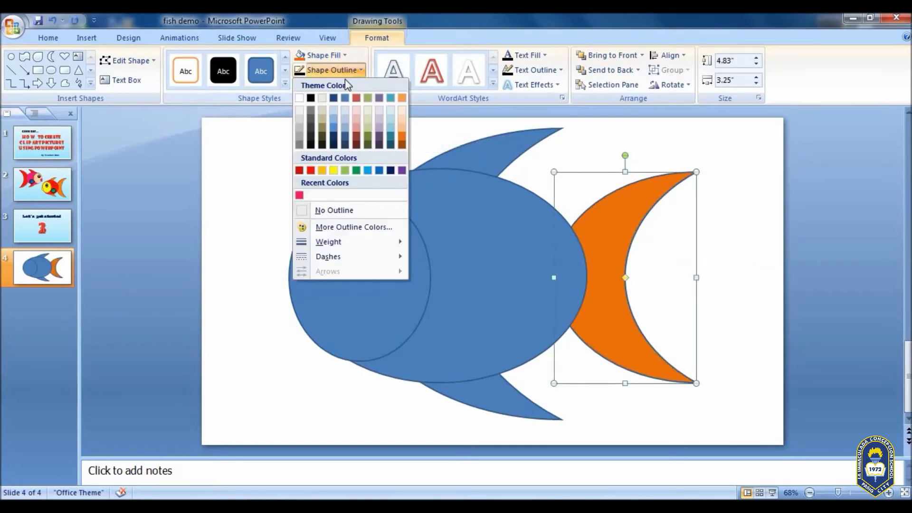
pyautogui.click(310, 98)
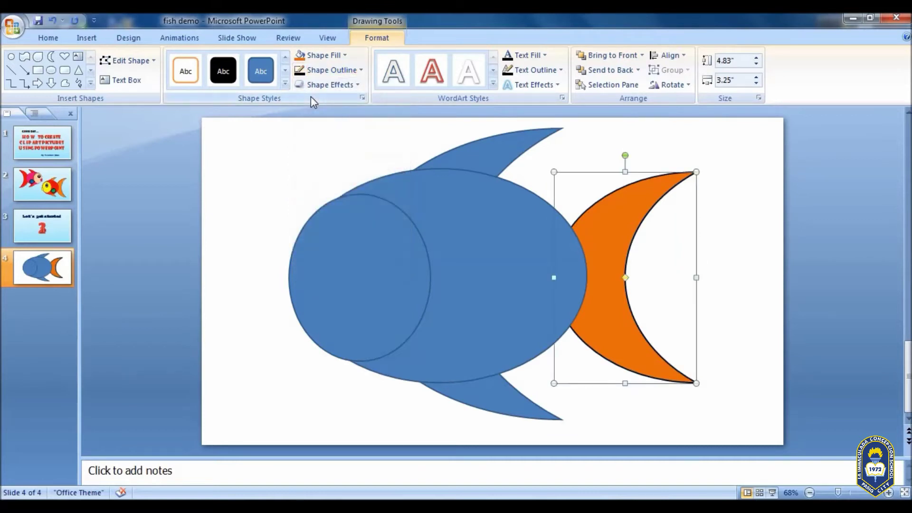
pyautogui.click(494, 154)
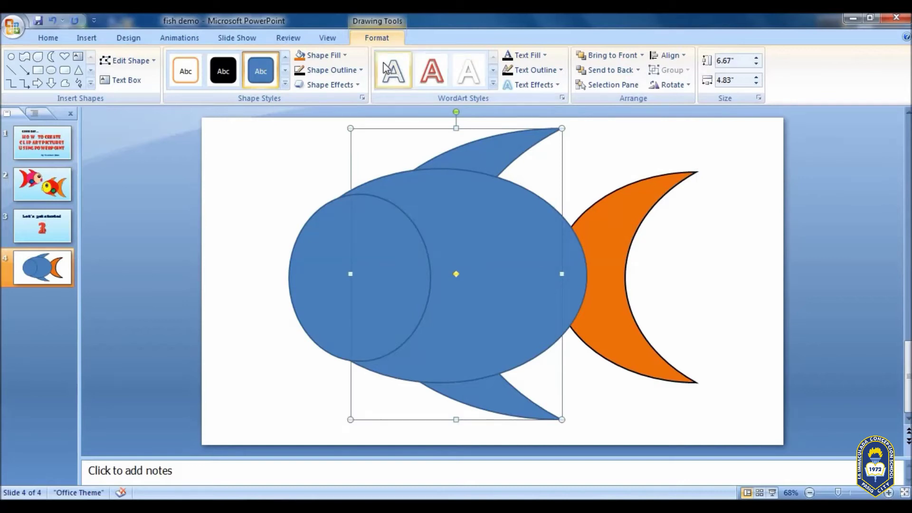
# - Fill the fins orange with a black outline
pyautogui.click(323, 55)
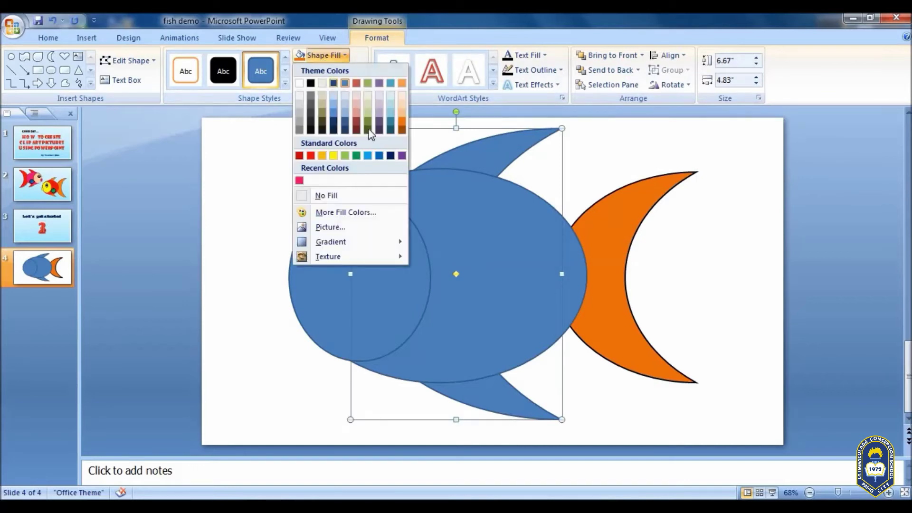
pyautogui.click(402, 126)
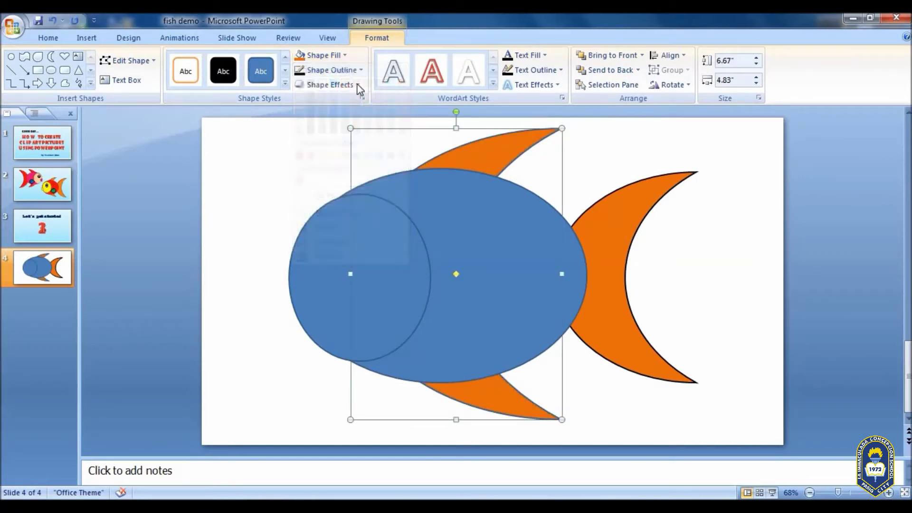
pyautogui.click(328, 72)
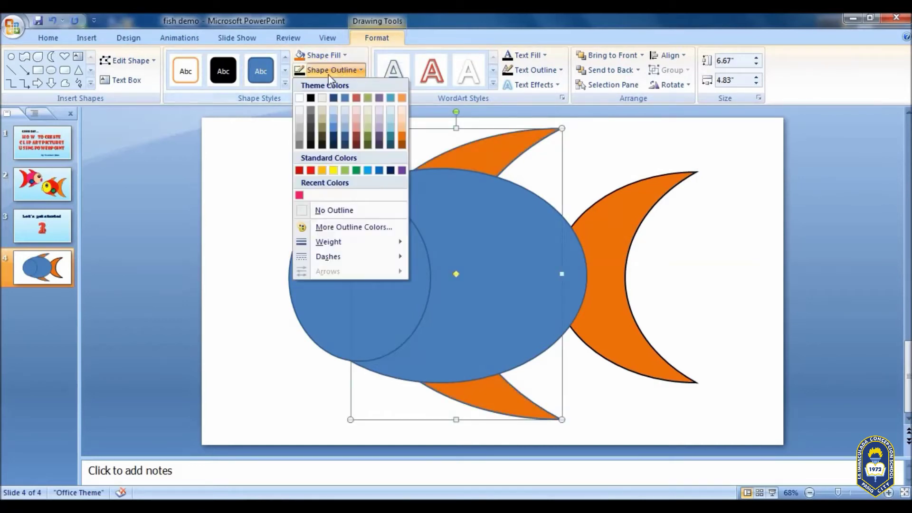
pyautogui.click(310, 98)
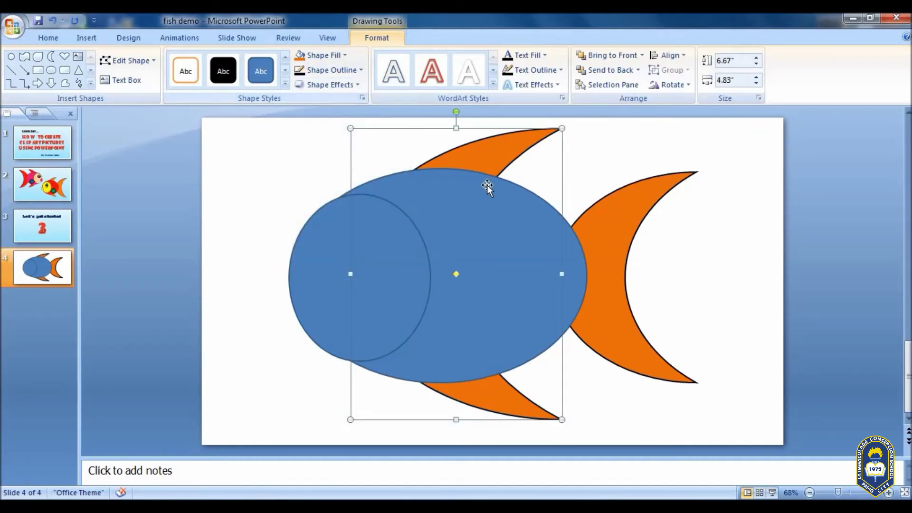
# - Fill the body ellipse pink with a black outline
pyautogui.click(487, 226)
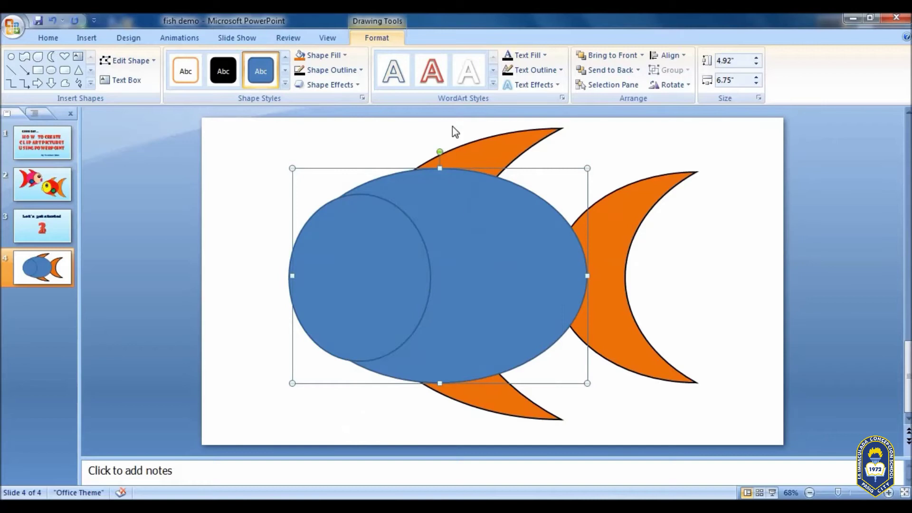
pyautogui.click(341, 56)
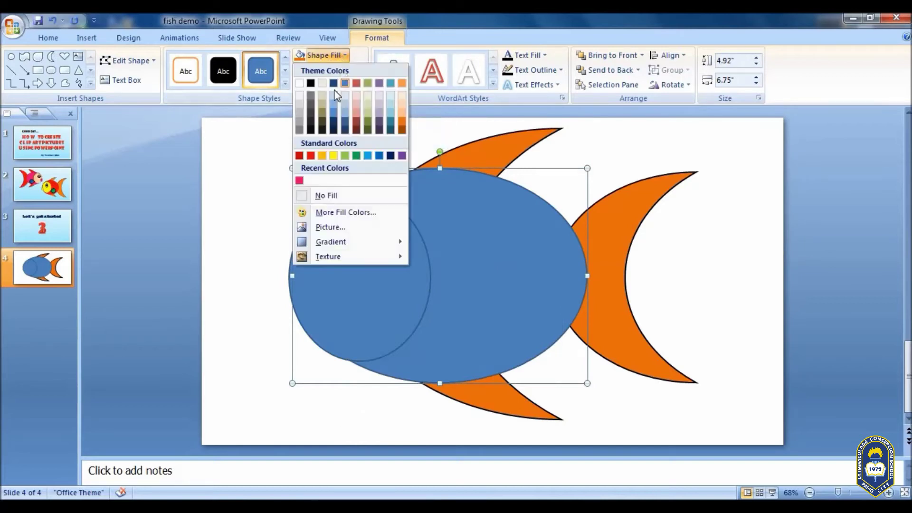
pyautogui.click(300, 179)
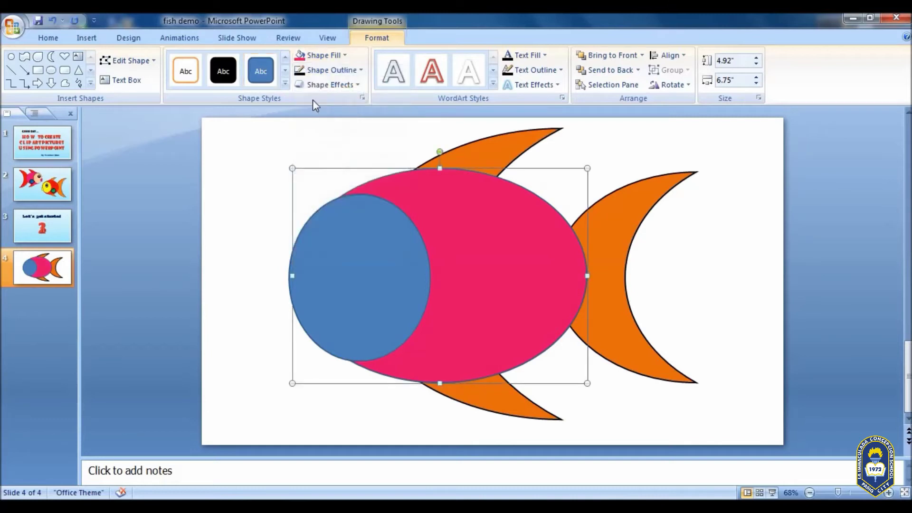
pyautogui.click(326, 70)
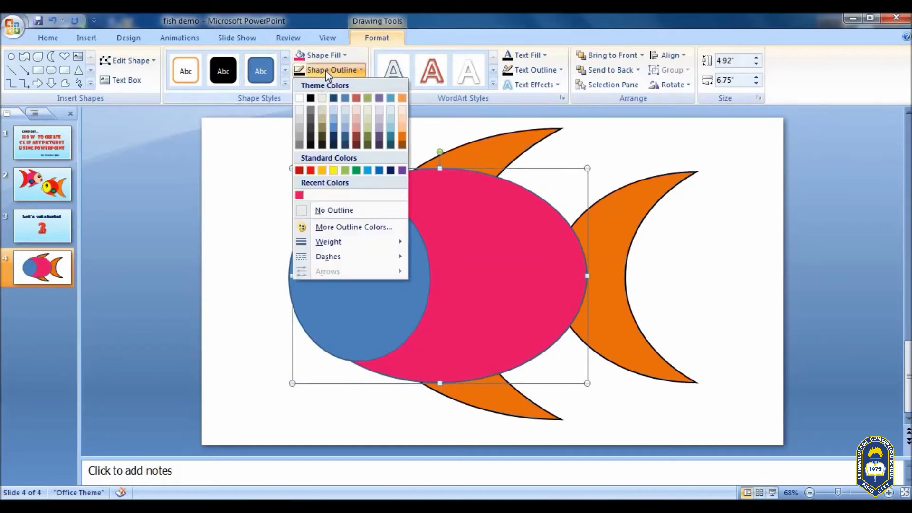
pyautogui.click(312, 99)
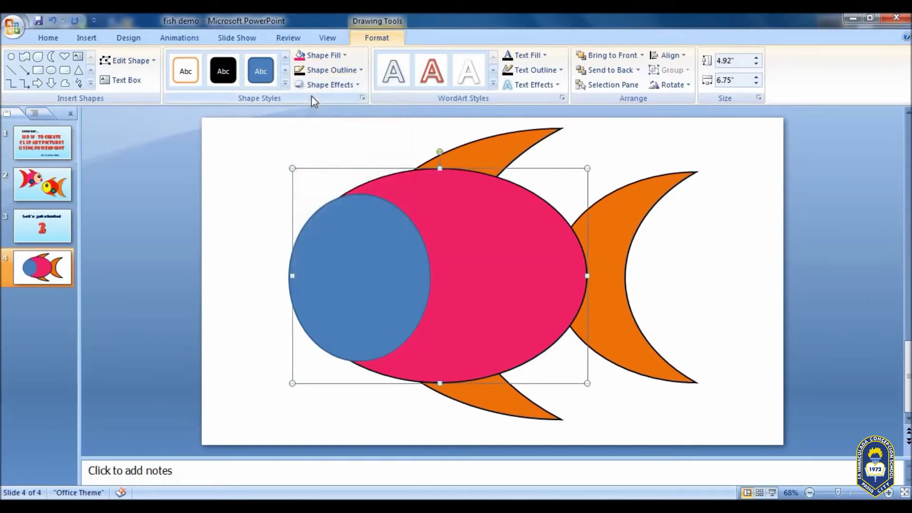
# - Fill the head circle peach with a black outline
pyautogui.click(373, 283)
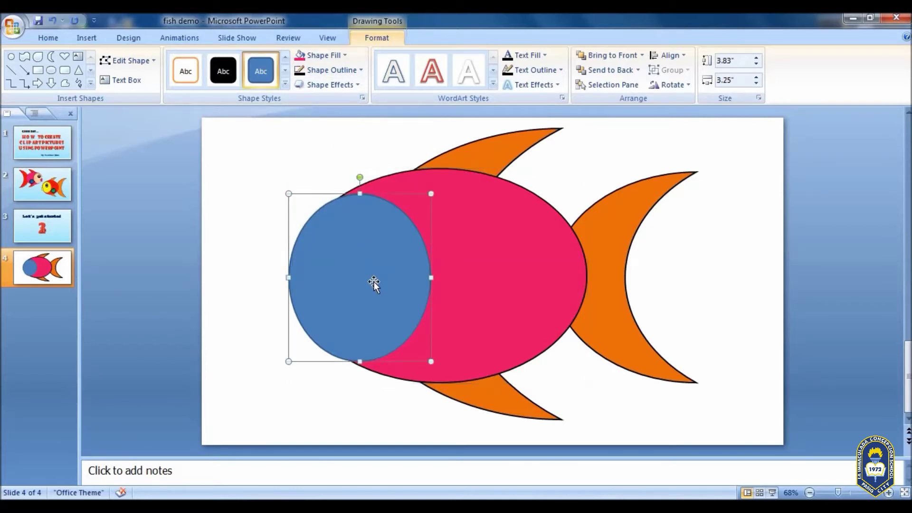
pyautogui.click(334, 56)
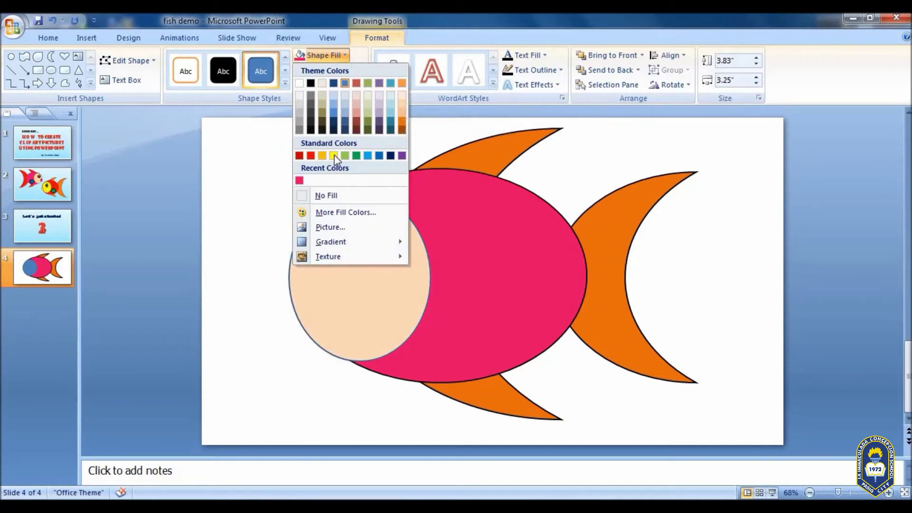
pyautogui.click(405, 116)
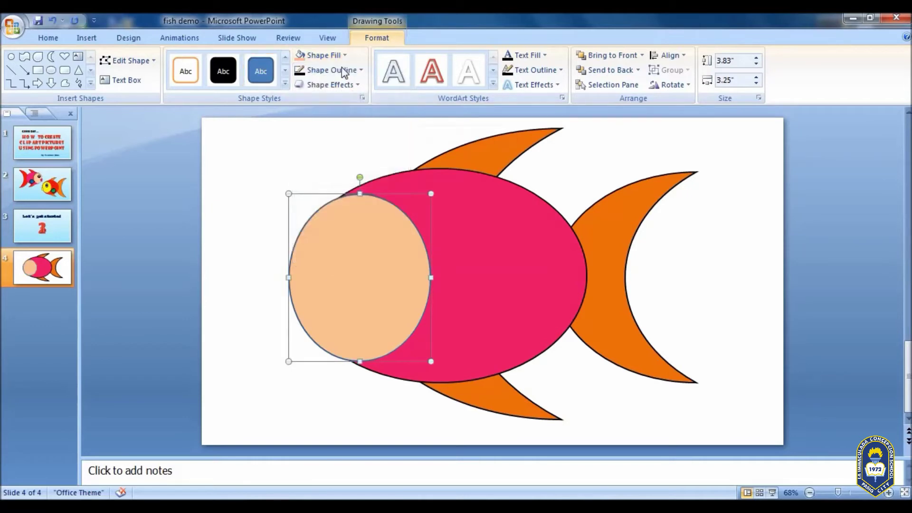
pyautogui.click(330, 70)
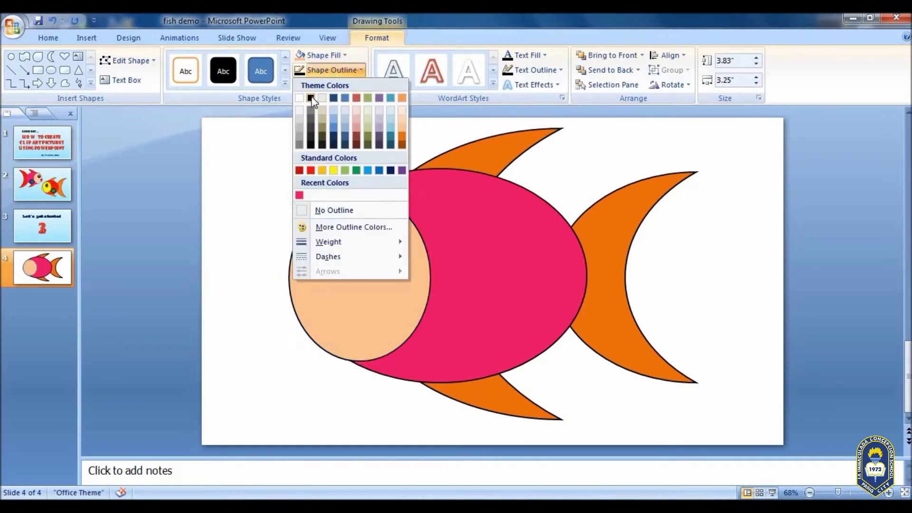
pyautogui.click(311, 98)
pyautogui.click(238, 174)
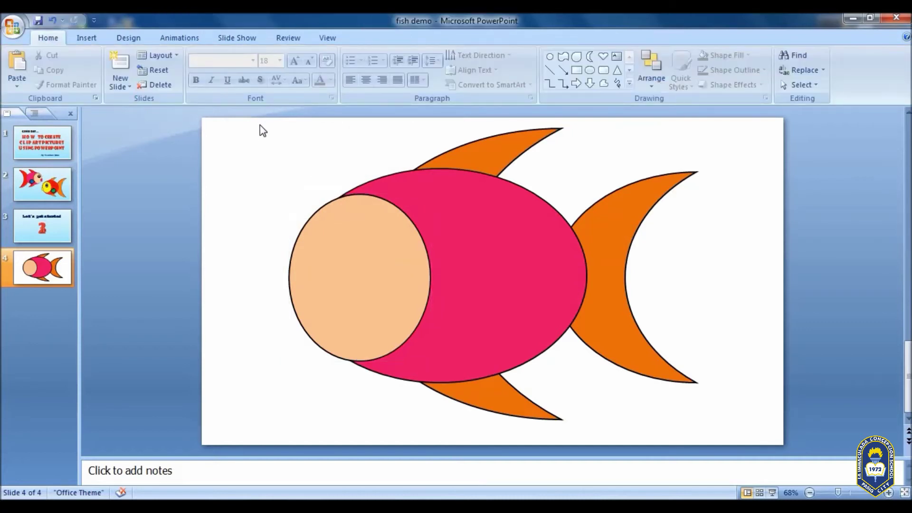
# - Box-select the body, head, tail and fins and group them into one object
pyautogui.moveTo(257, 120)
pyautogui.mouseDown()
pyautogui.moveTo(689, 455)
pyautogui.moveTo(759, 459)
pyautogui.mouseUp()
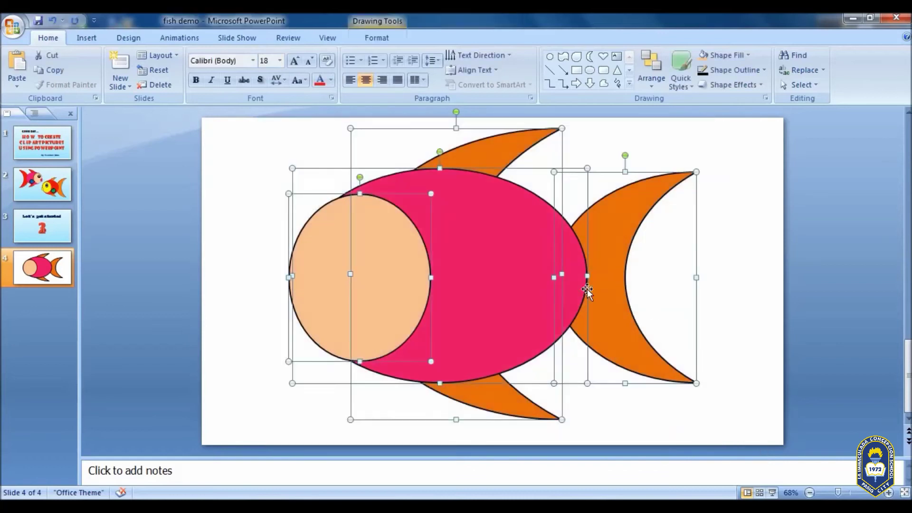
pyautogui.rightClick(506, 266)
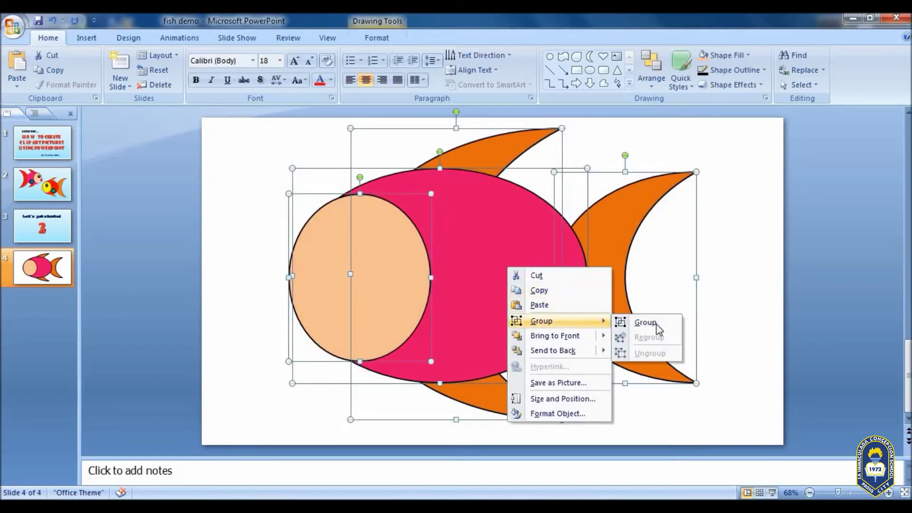
pyautogui.click(664, 323)
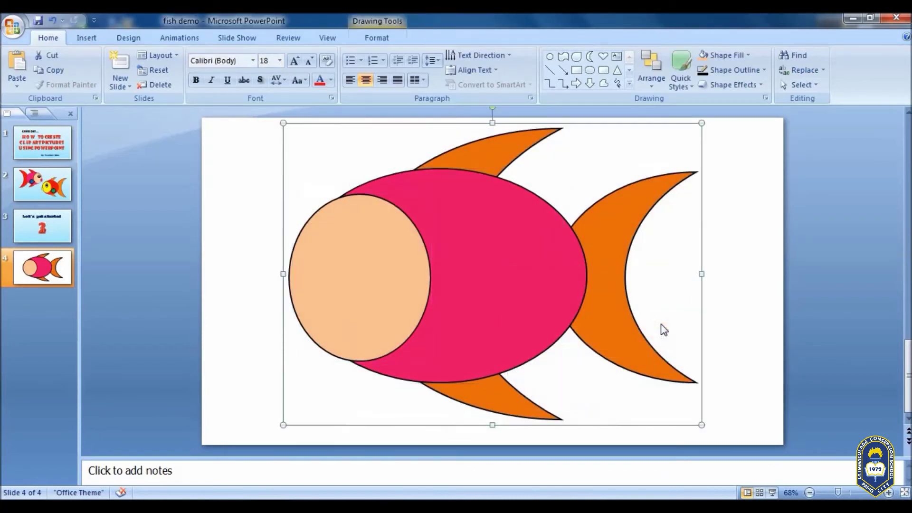
pyautogui.click(742, 266)
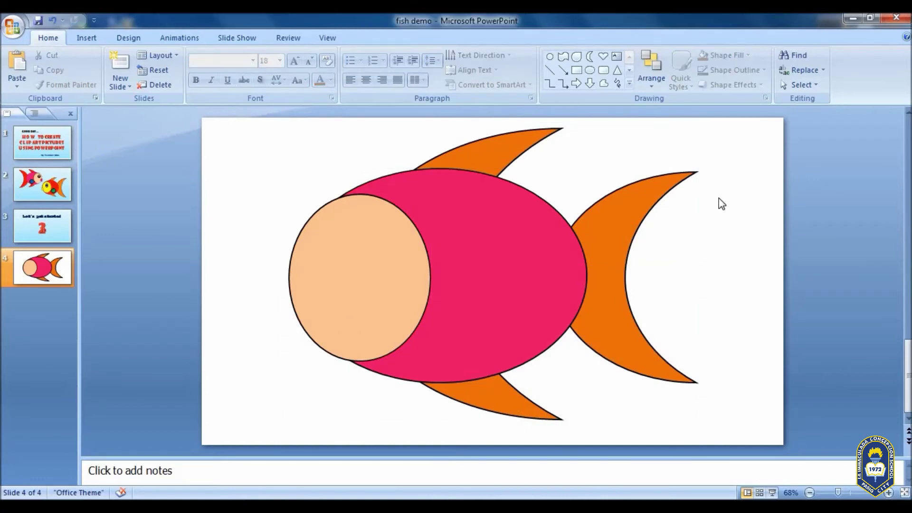
pyautogui.click(485, 208)
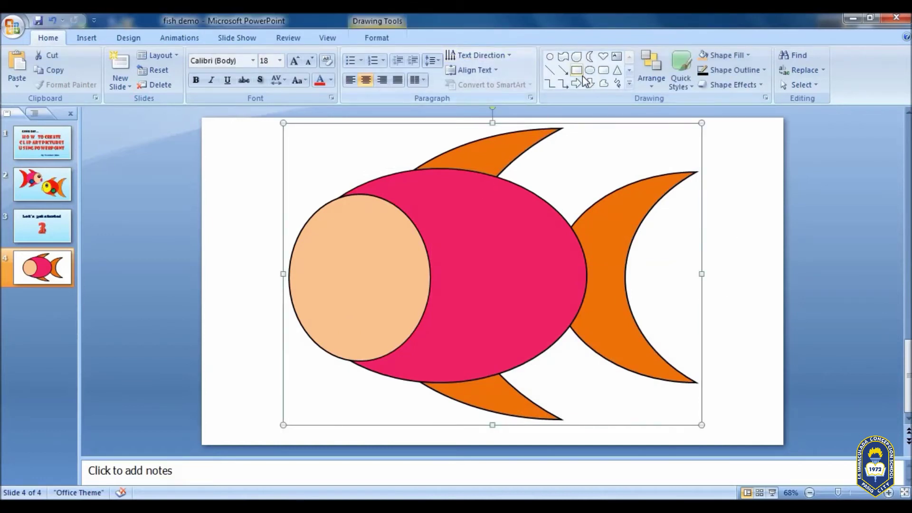
# - Apply a Circle bevel effect to the grouped fish
pyautogui.click(378, 40)
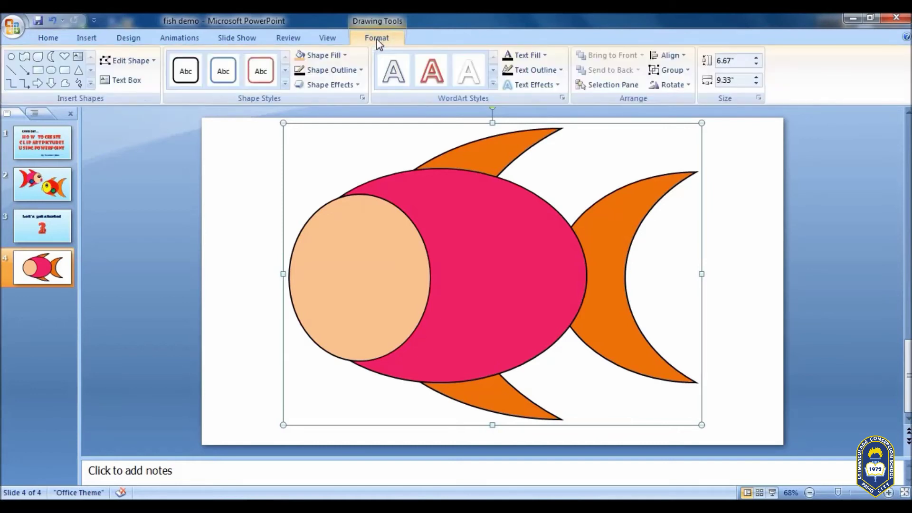
pyautogui.click(331, 85)
pyautogui.moveTo(337, 257)
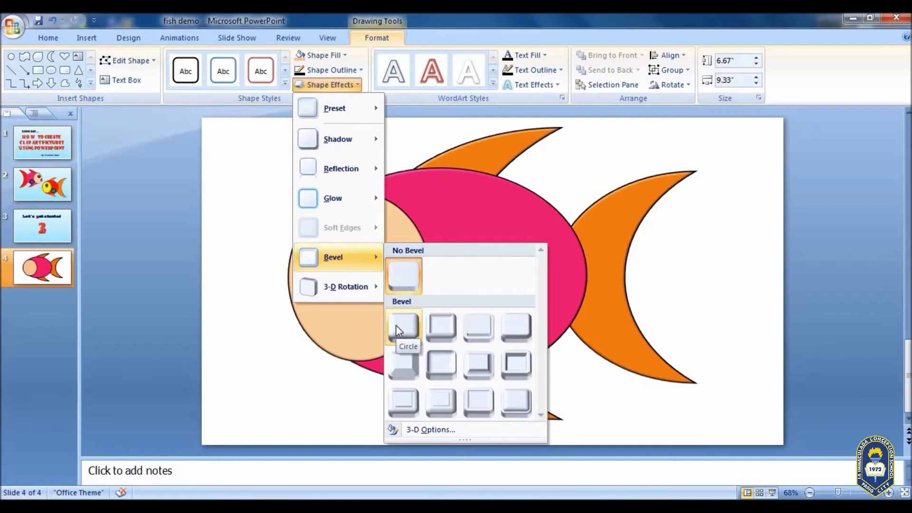
pyautogui.click(395, 325)
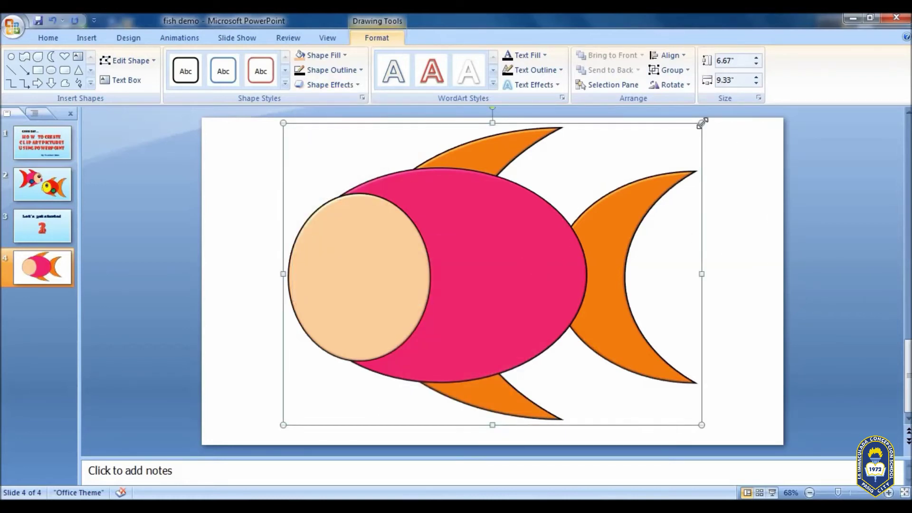
# - Shrink the fish to 5.58" by 8" and move it toward the slide centre
pyautogui.moveTo(702, 123); pyautogui.dragTo(637, 177)
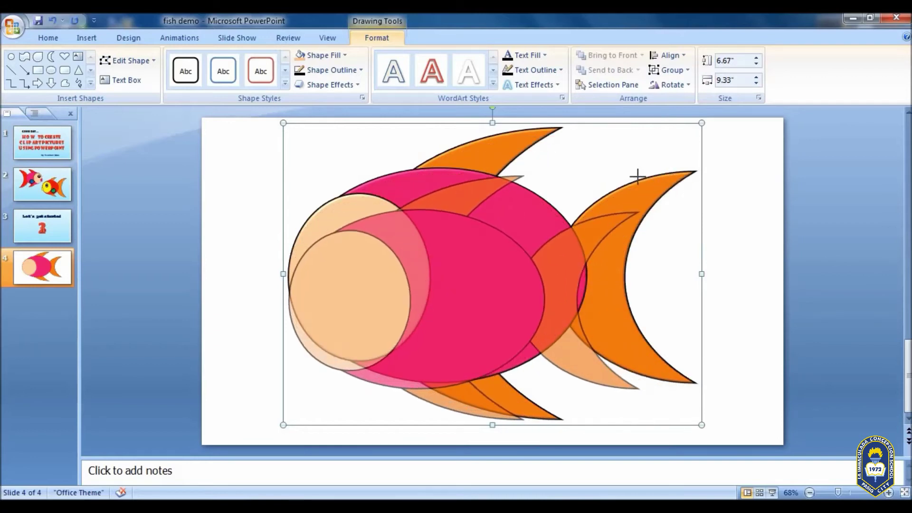
pyautogui.click(673, 206)
pyautogui.moveTo(512, 289)
pyautogui.mouseDown()
pyautogui.moveTo(555, 265)
pyautogui.moveTo(715, 275)
pyautogui.mouseUp()
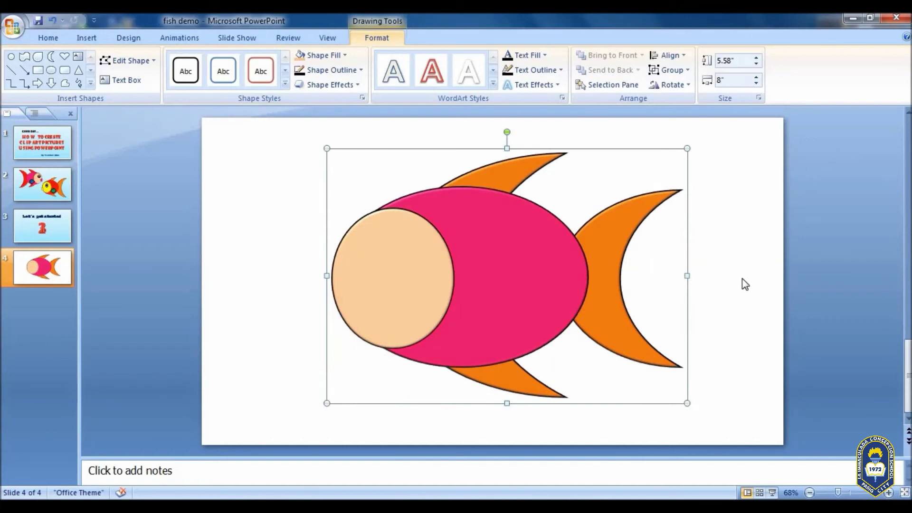
pyautogui.click(742, 278)
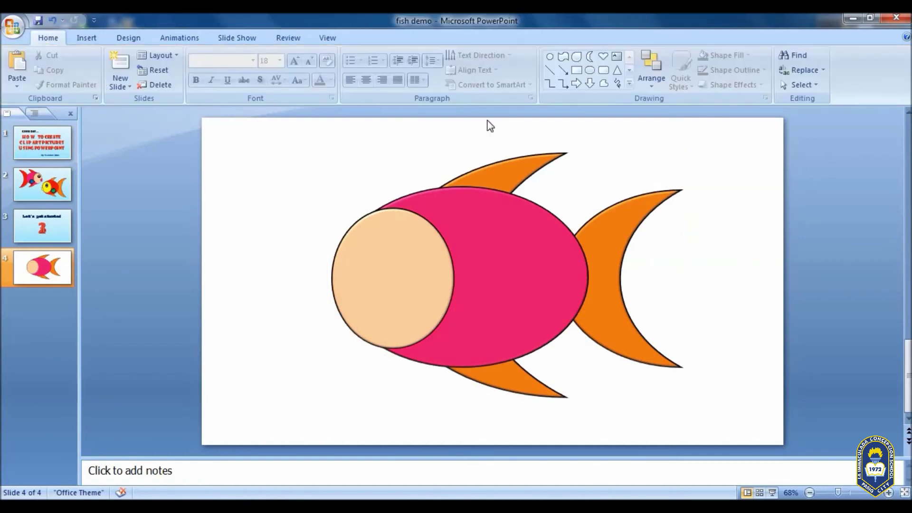
# - Draw a 1" heart in the top-left corner with a red fill and black outline
pyautogui.click(603, 57)
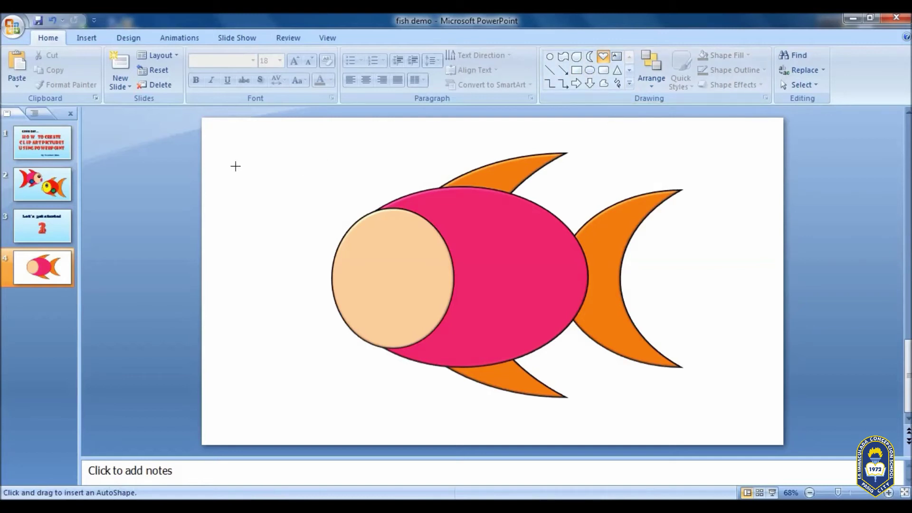
pyautogui.moveTo(229, 153); pyautogui.dragTo(275, 199)
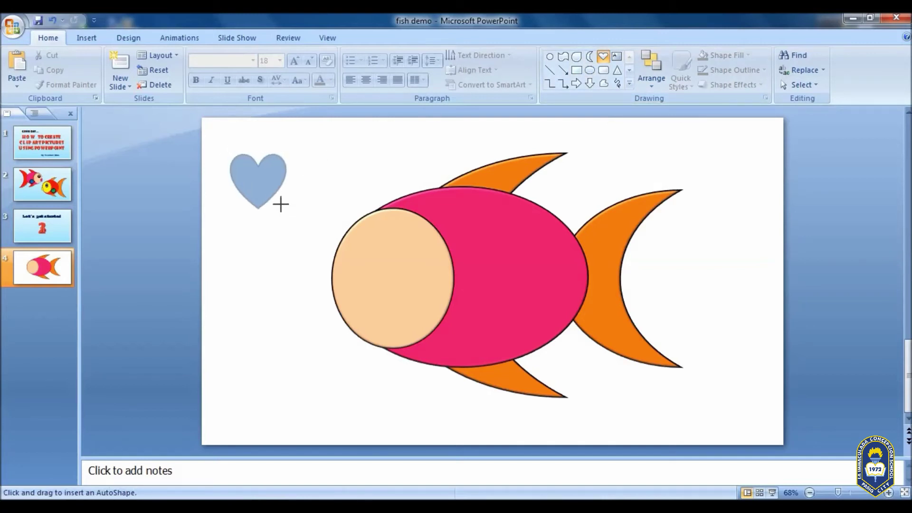
pyautogui.moveTo(275, 197); pyautogui.dragTo(275, 198)
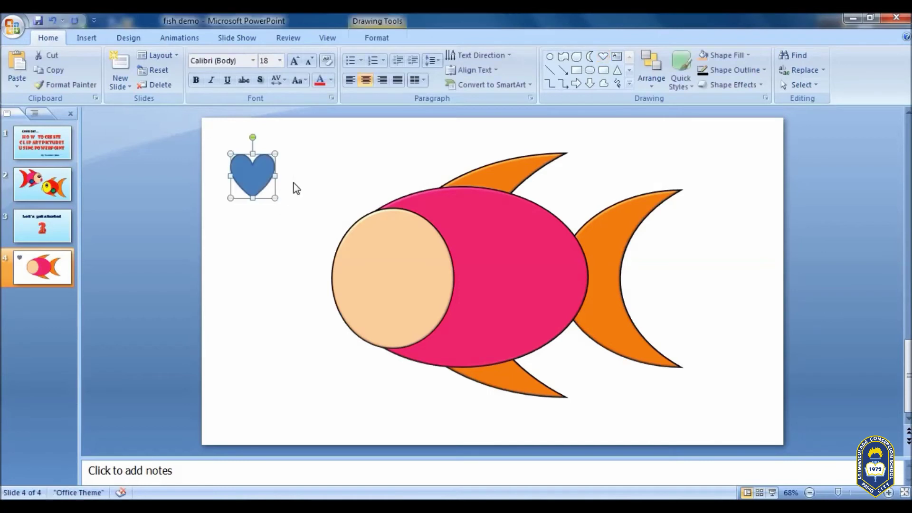
pyautogui.click(382, 40)
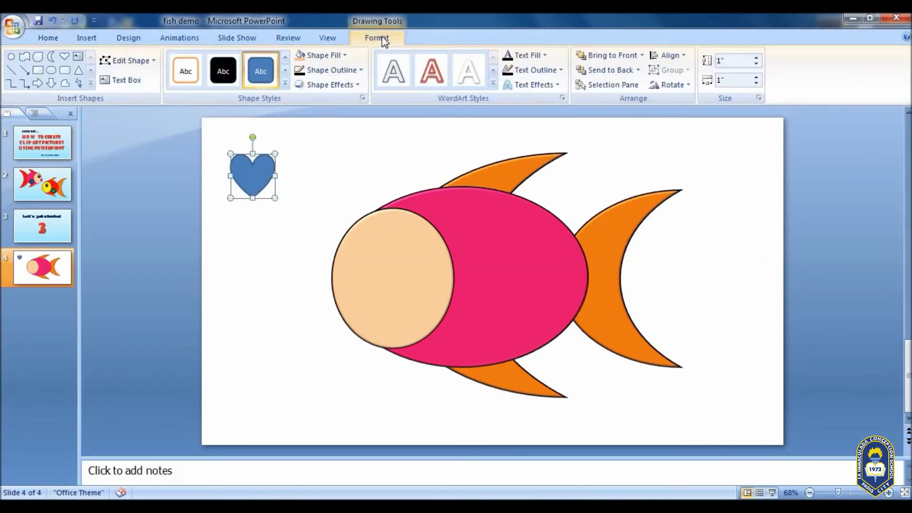
pyautogui.click(331, 59)
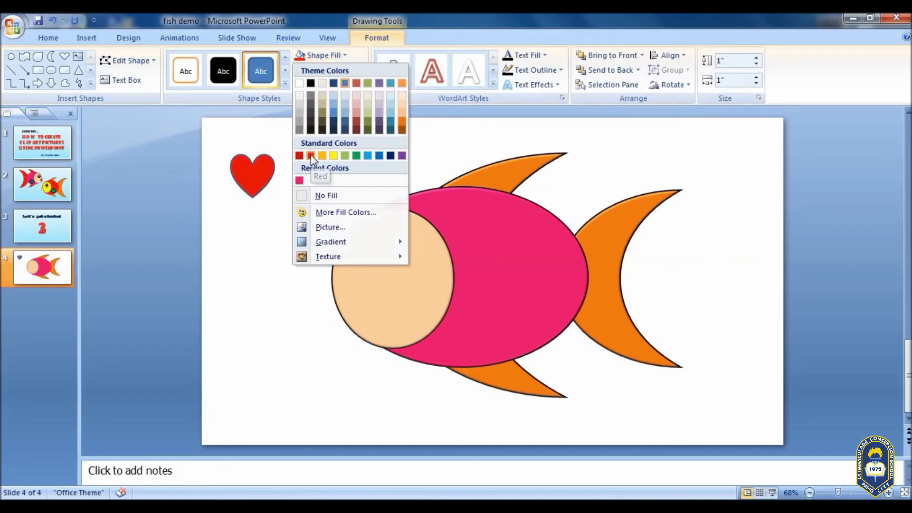
pyautogui.click(310, 155)
pyautogui.click(327, 70)
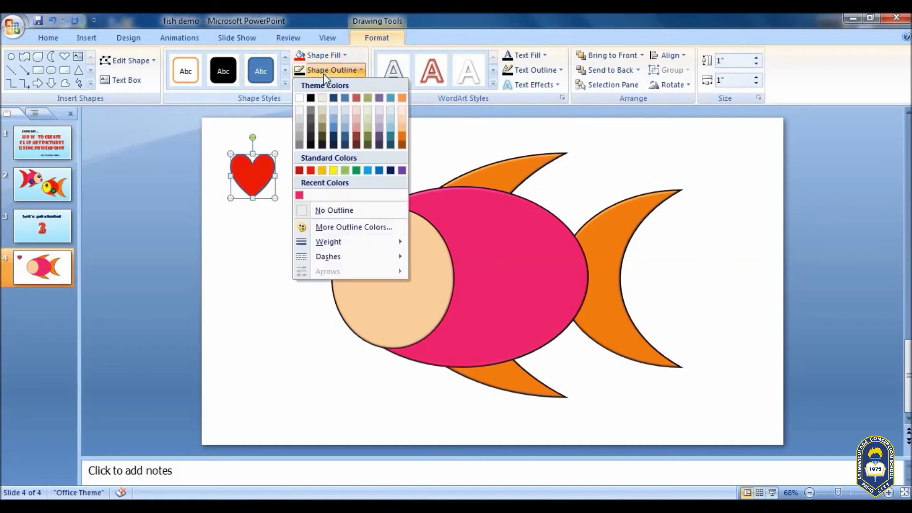
pyautogui.click(311, 96)
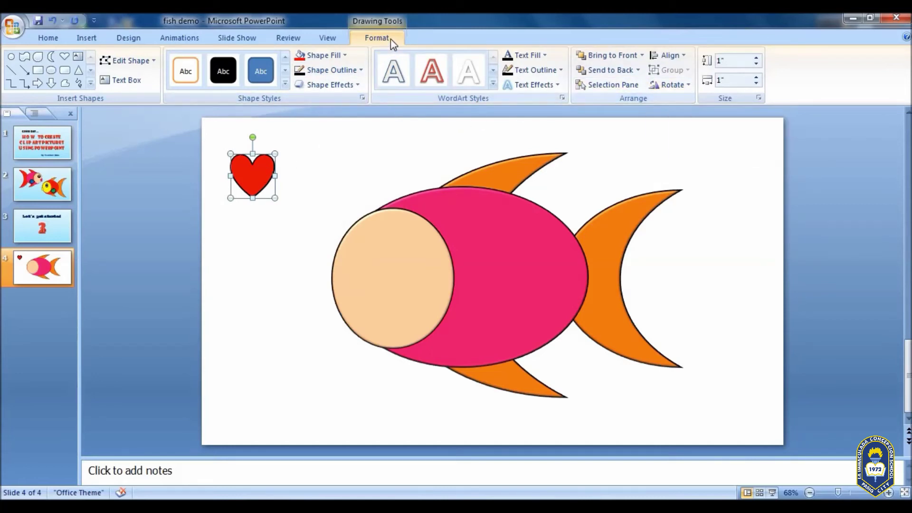
# - Rotate the heart 90° left, place it at the fish's mouth, and shrink it to 0.92"
pyautogui.click(665, 86)
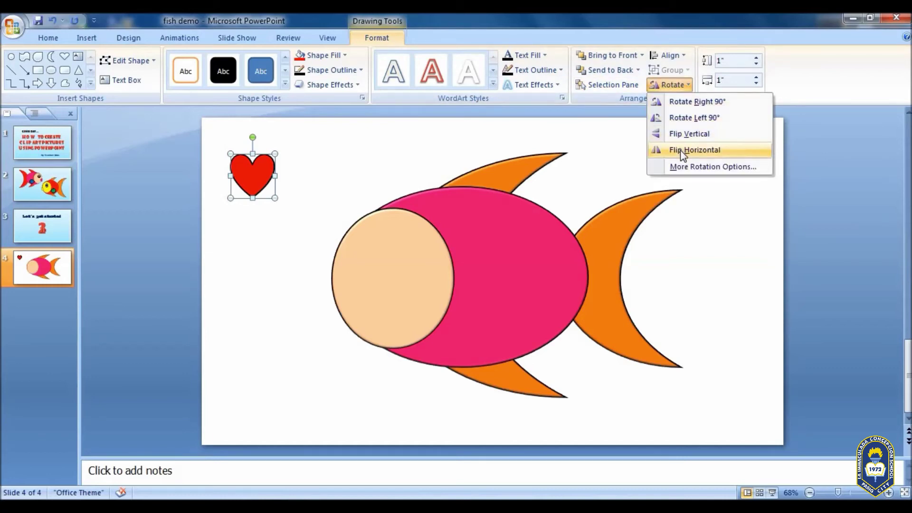
pyautogui.click(680, 122)
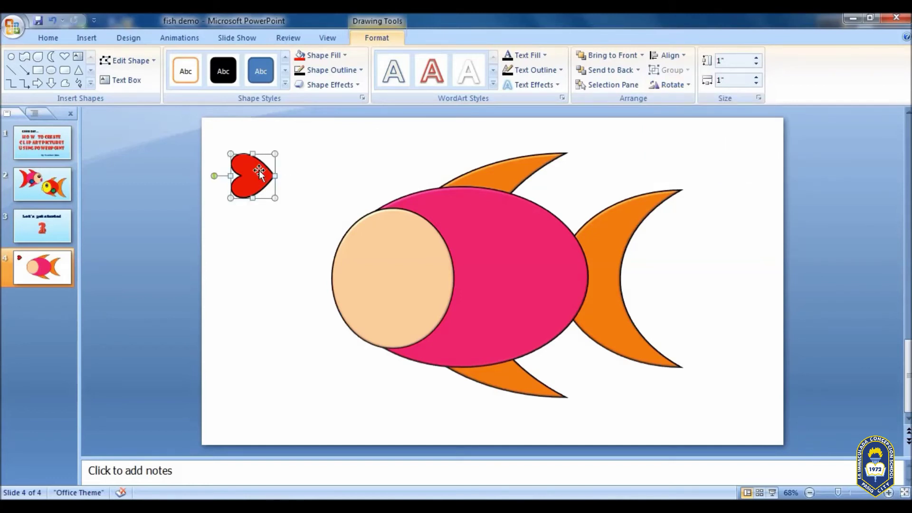
pyautogui.moveTo(259, 171)
pyautogui.mouseDown()
pyautogui.moveTo(351, 293)
pyautogui.moveTo(361, 292)
pyautogui.mouseUp()
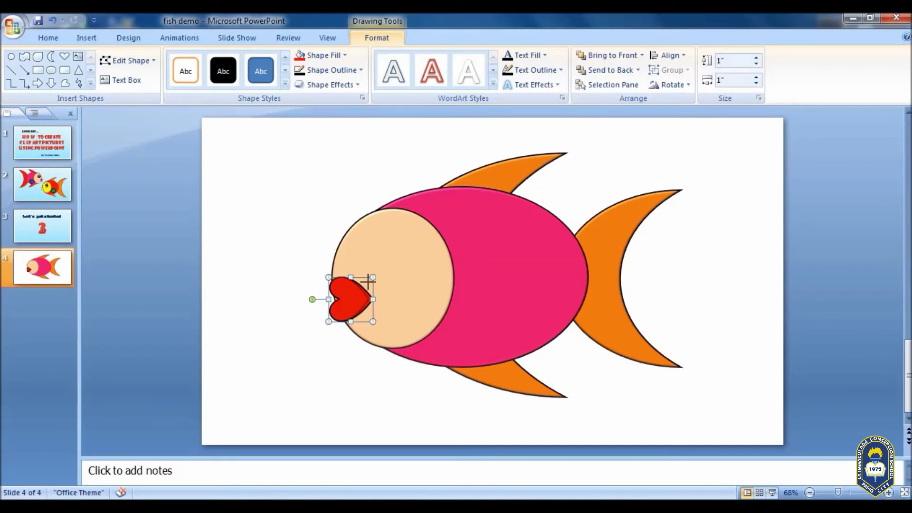
pyautogui.moveTo(373, 276); pyautogui.dragTo(346, 301)
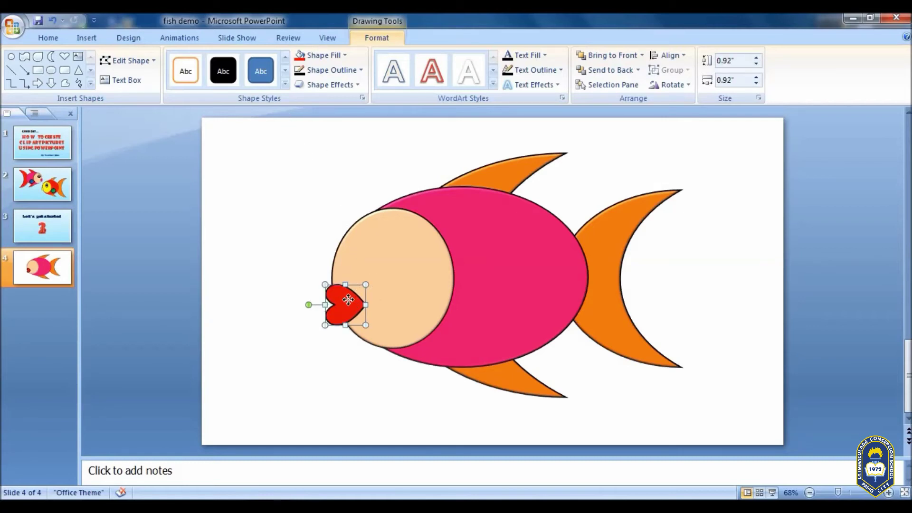
pyautogui.click(249, 182)
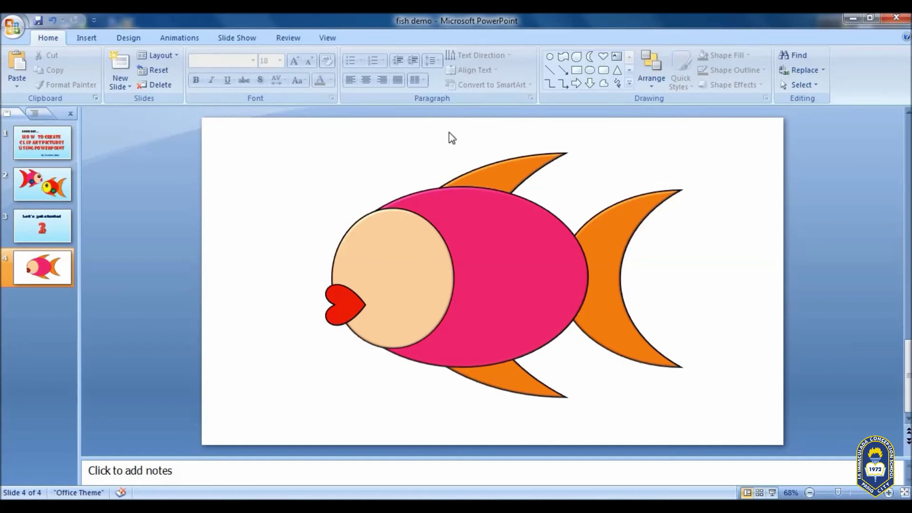
# - Draw a circle with white Shape Fill and a black Shape Outline
pyautogui.click(591, 70)
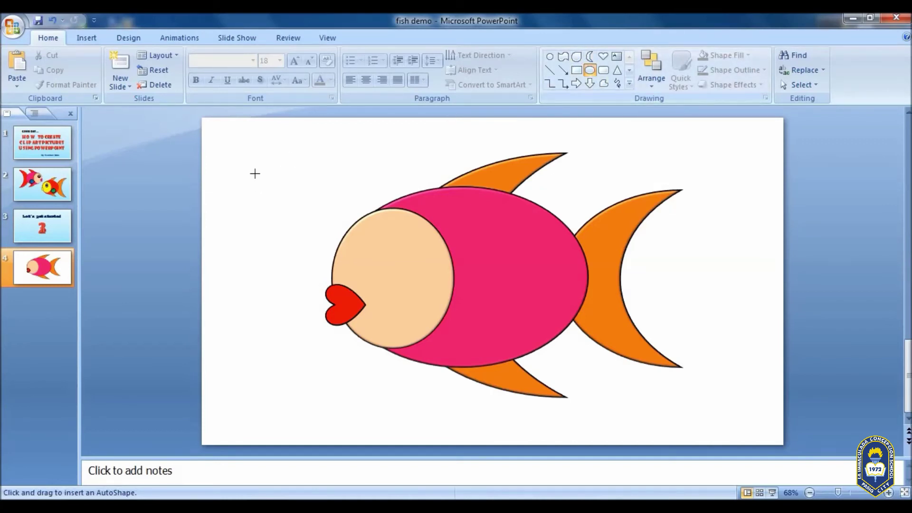
pyautogui.moveTo(229, 165); pyautogui.dragTo(313, 248)
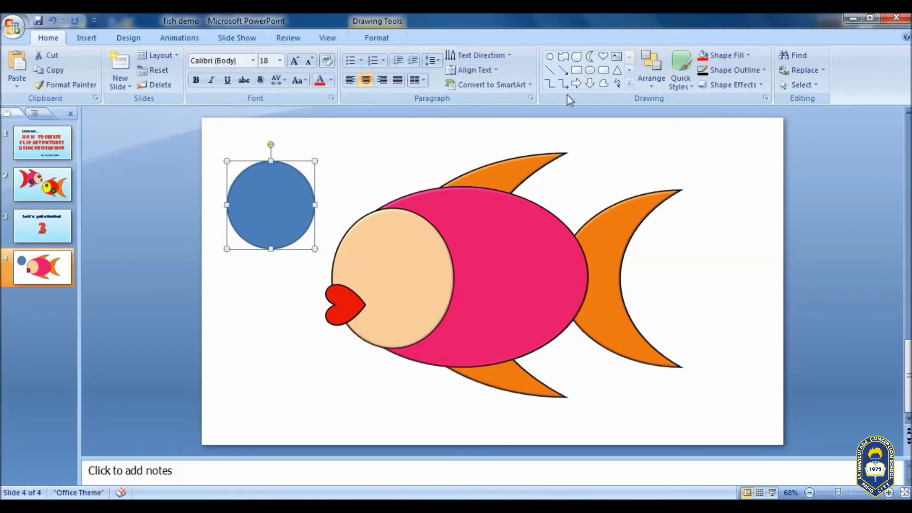
pyautogui.click(376, 38)
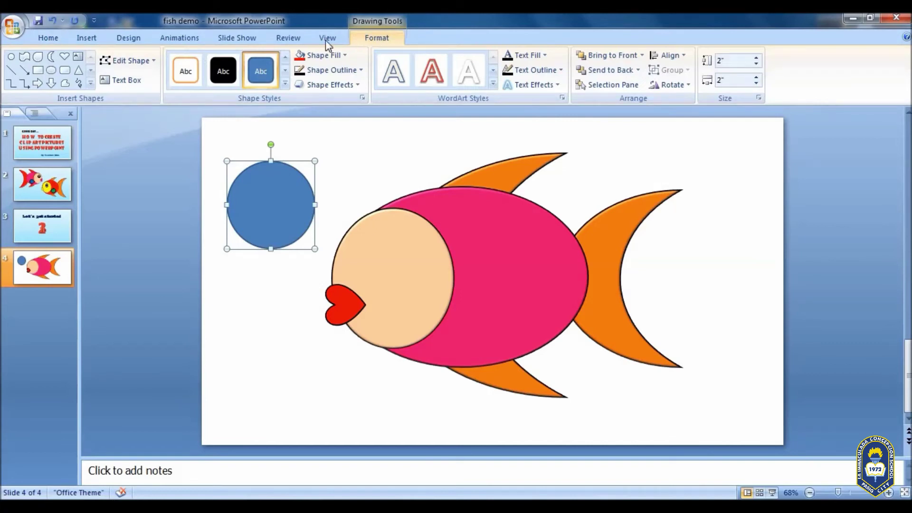
pyautogui.click(313, 56)
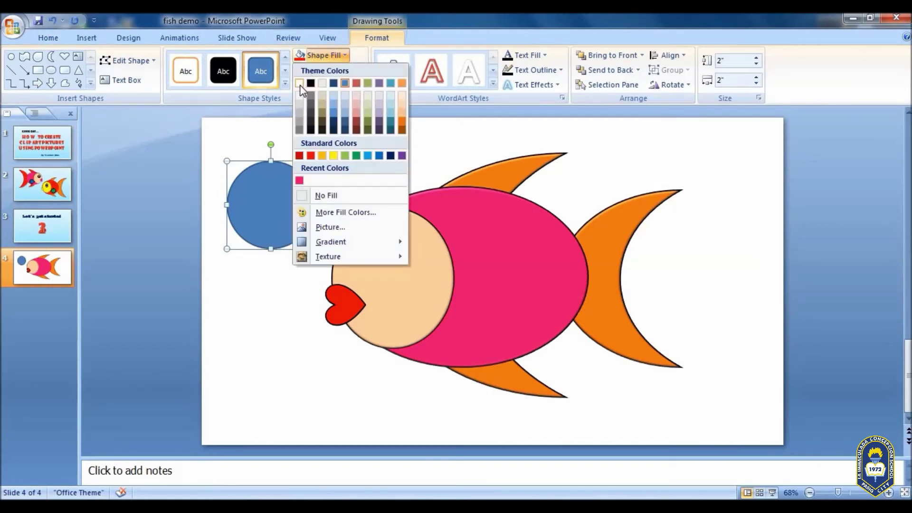
pyautogui.click(299, 84)
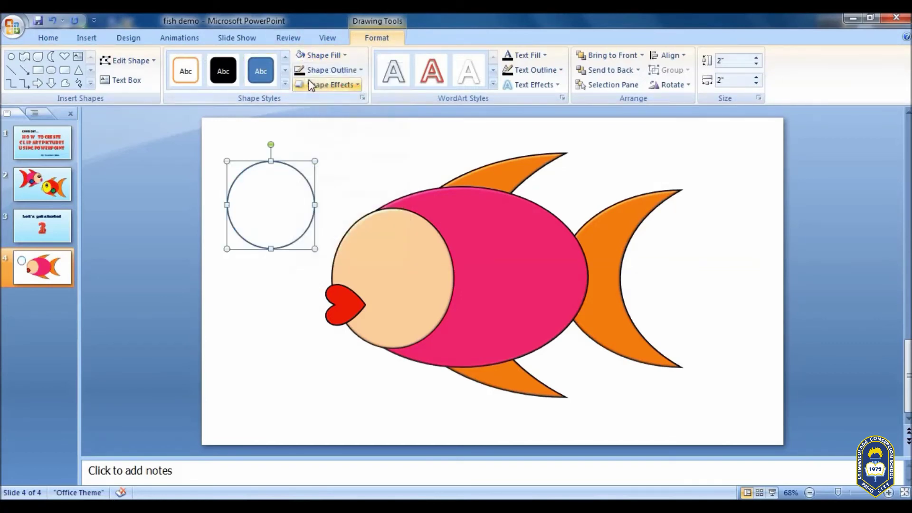
pyautogui.click(328, 70)
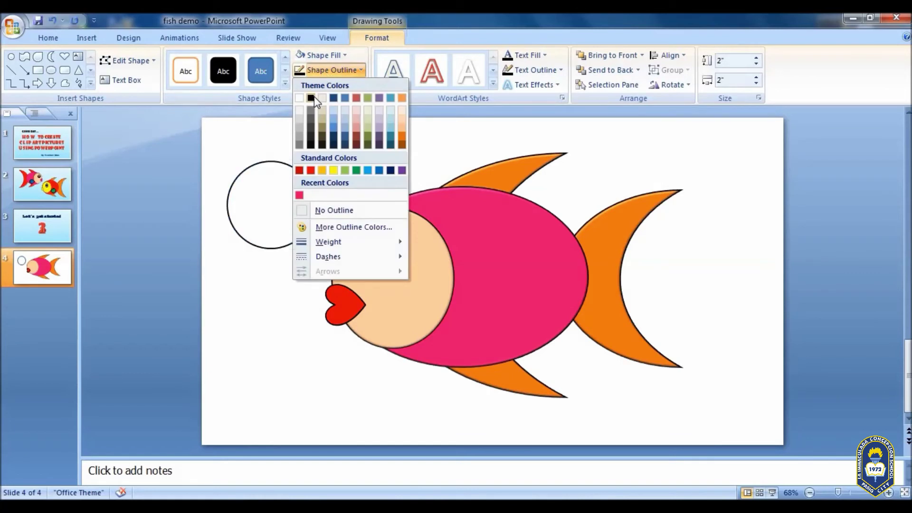
pyautogui.click(311, 98)
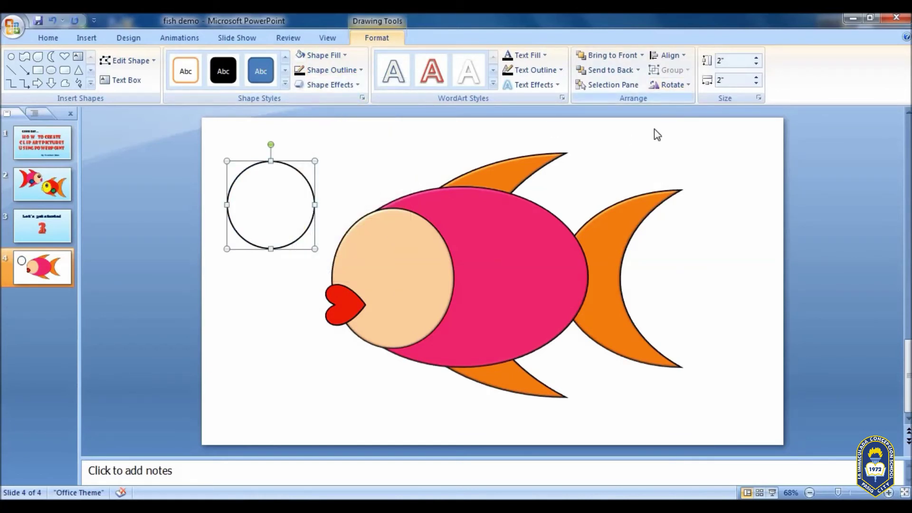
pyautogui.click(639, 148)
# - Draw a smaller circle, give it the solid black style, and move it inside the white circle as the pupil
pyautogui.click(589, 71)
pyautogui.moveTo(354, 142); pyautogui.dragTo(405, 195)
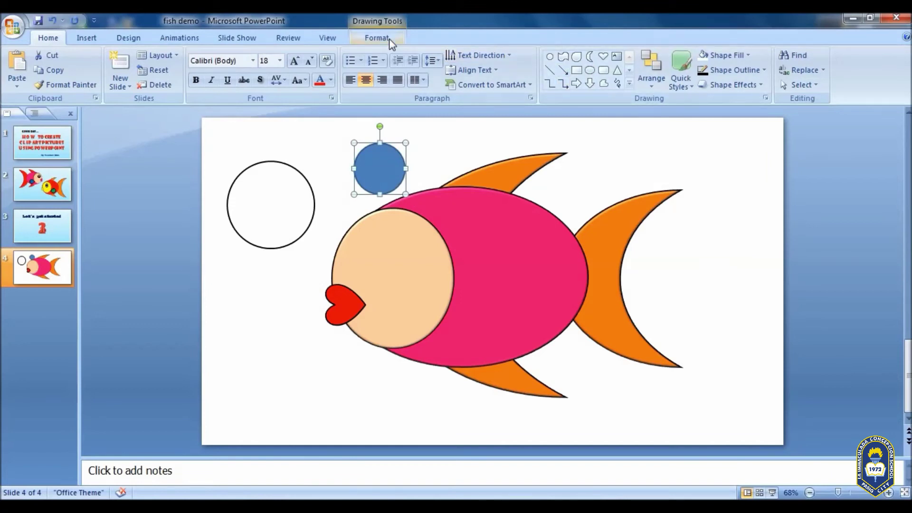
pyautogui.moveTo(405, 194); pyautogui.dragTo(416, 206)
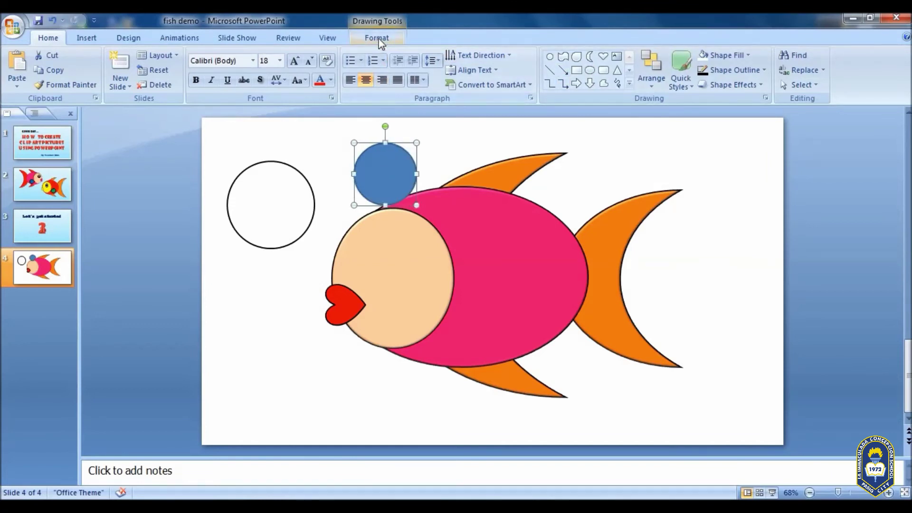
pyautogui.click(380, 41)
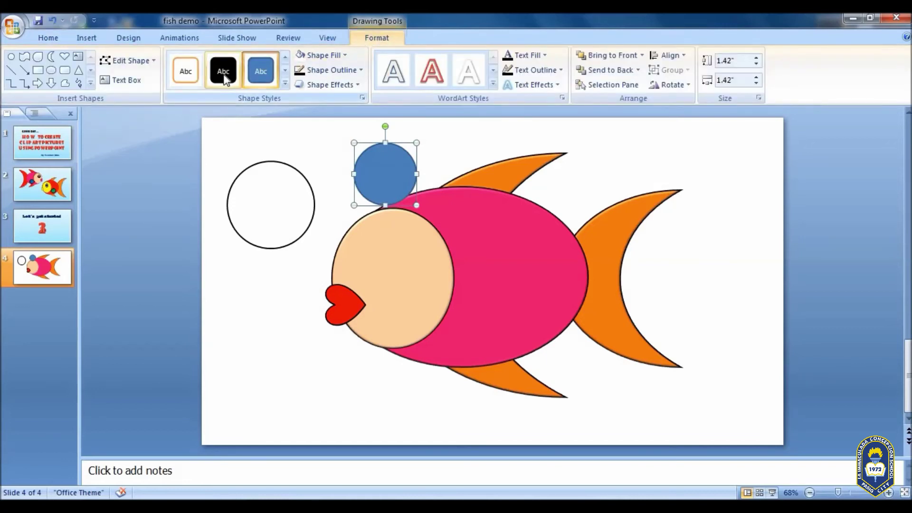
pyautogui.click(224, 76)
pyautogui.moveTo(400, 174)
pyautogui.mouseDown()
pyautogui.moveTo(300, 184)
pyautogui.moveTo(279, 198)
pyautogui.mouseUp()
# - Draw a tiny white circle with a black outline and set it on the black pupil
pyautogui.click(387, 167)
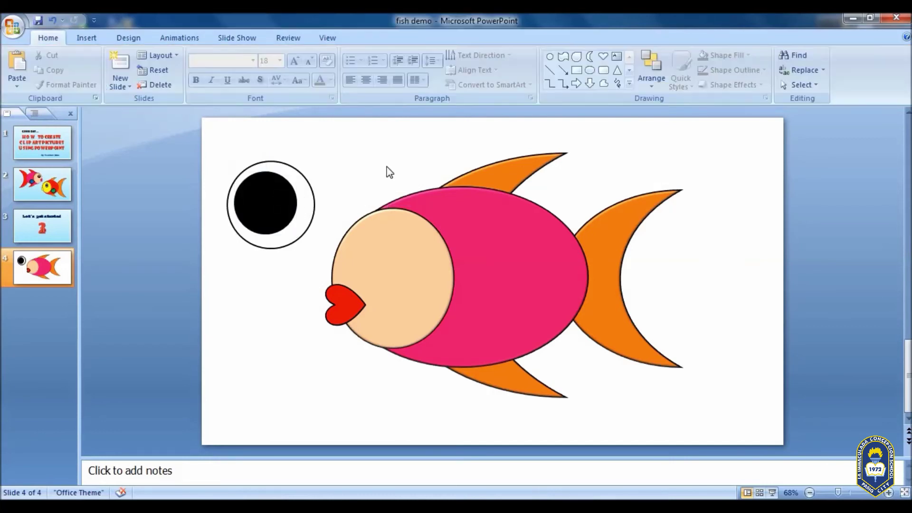
pyautogui.click(589, 70)
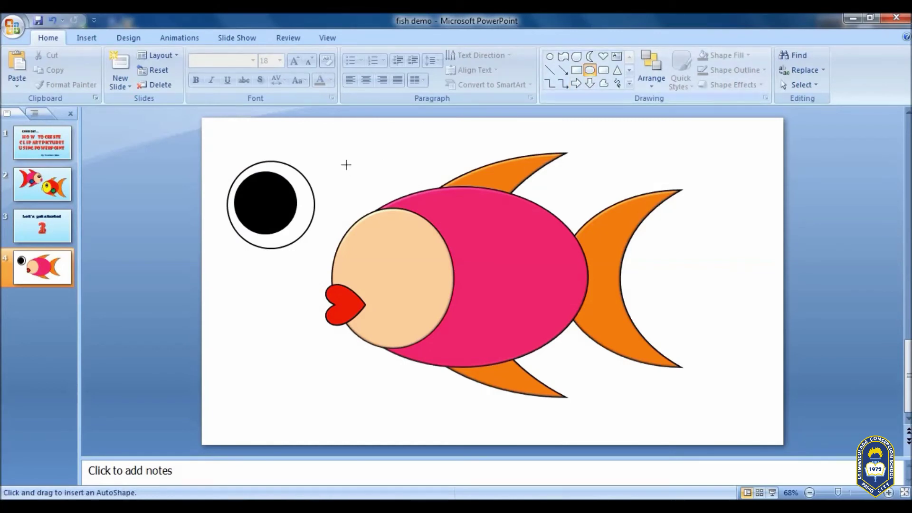
pyautogui.moveTo(347, 151); pyautogui.dragTo(365, 170)
pyautogui.click(364, 37)
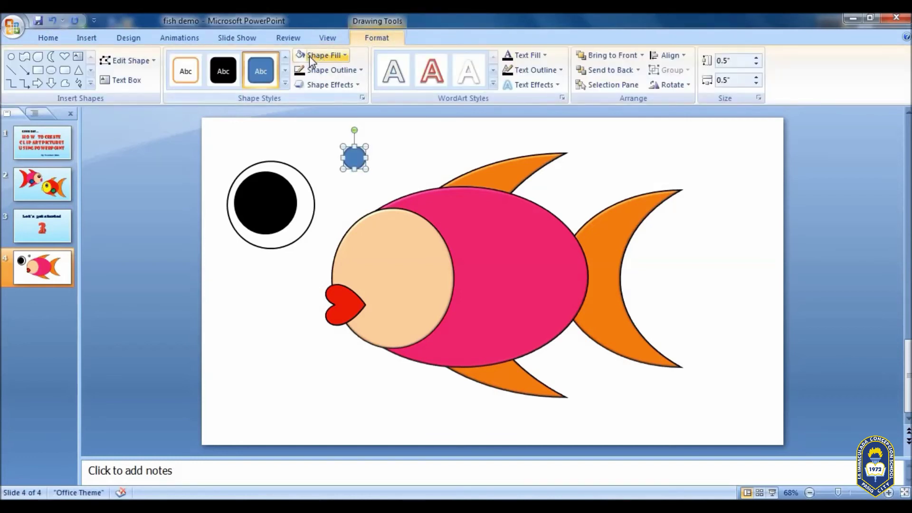
pyautogui.click(309, 56)
pyautogui.click(300, 83)
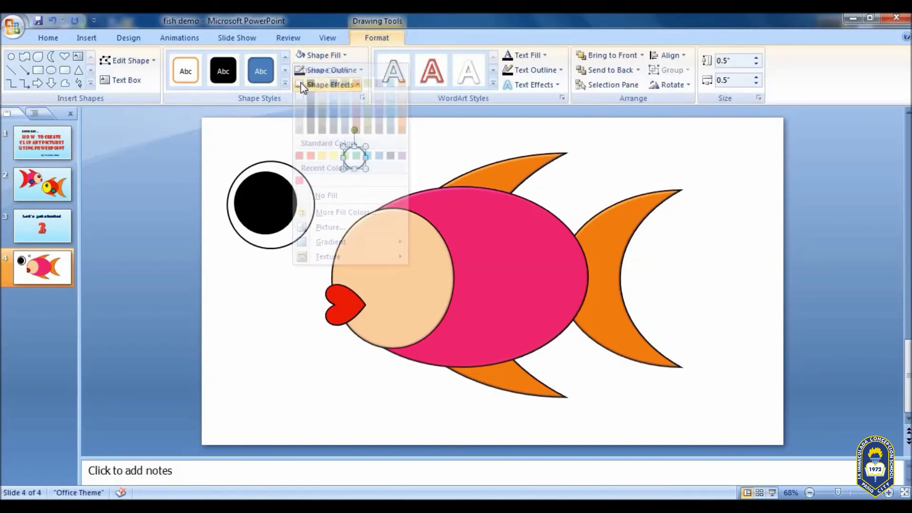
pyautogui.click(339, 72)
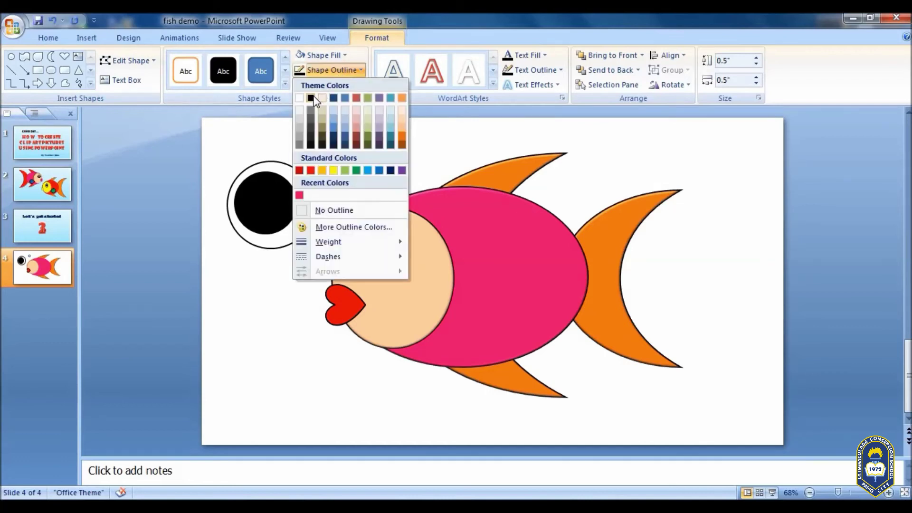
pyautogui.click(311, 98)
pyautogui.moveTo(356, 157); pyautogui.dragTo(266, 186)
# - Group the eye shapes into one object and shrink it
pyautogui.click(345, 150)
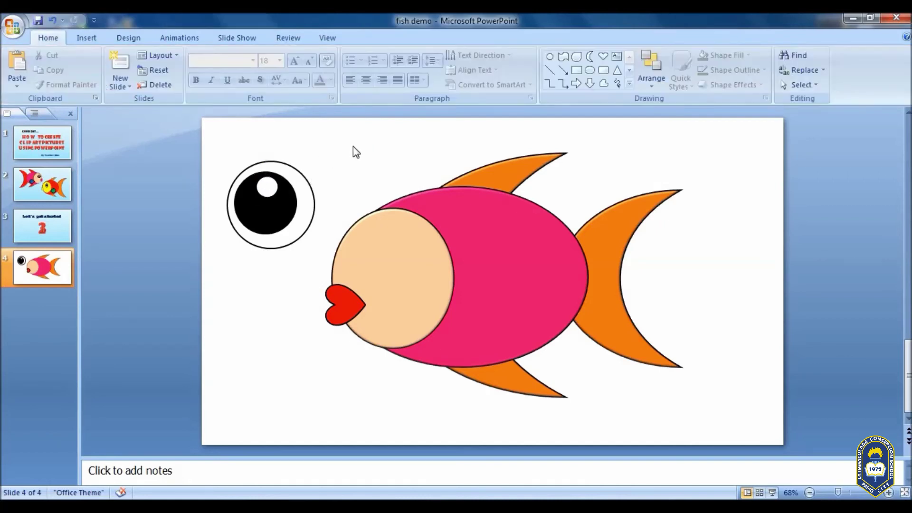
pyautogui.moveTo(211, 138)
pyautogui.mouseDown()
pyautogui.moveTo(359, 291)
pyautogui.moveTo(327, 266)
pyautogui.mouseUp()
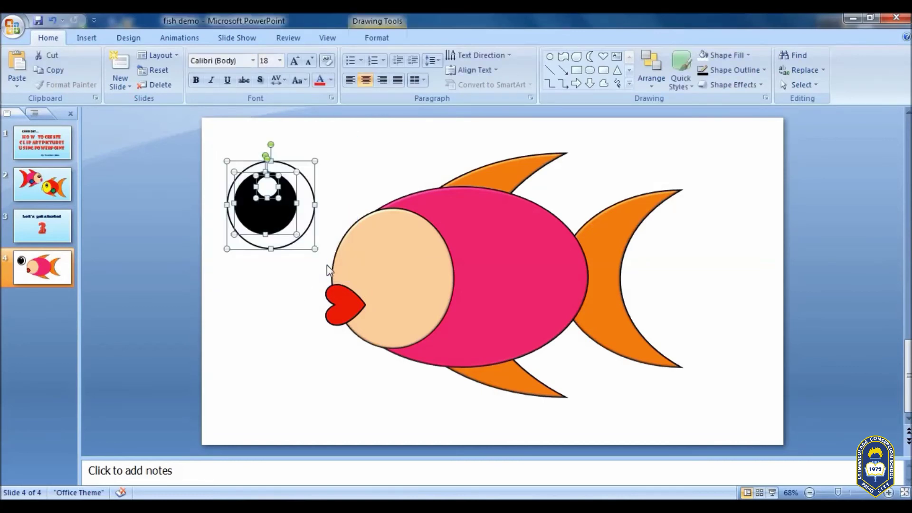
pyautogui.rightClick(280, 217)
pyautogui.moveTo(314, 271)
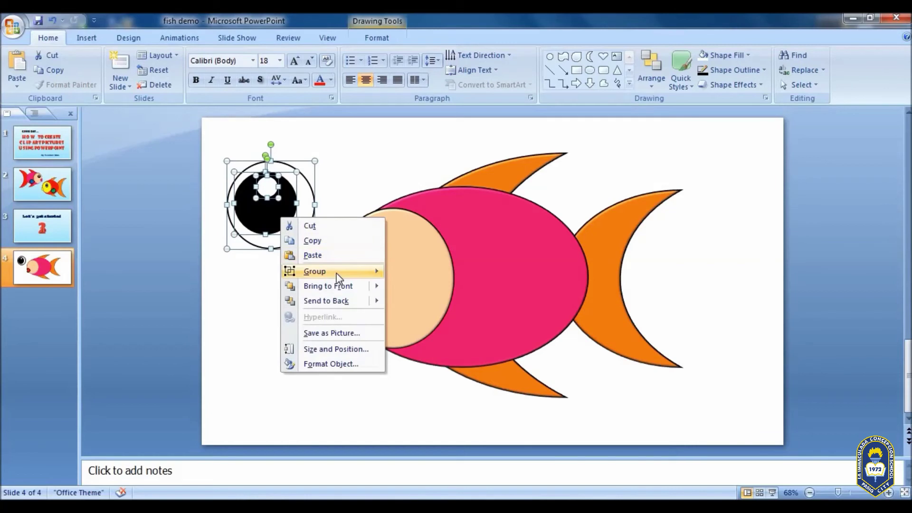
pyautogui.click(418, 272)
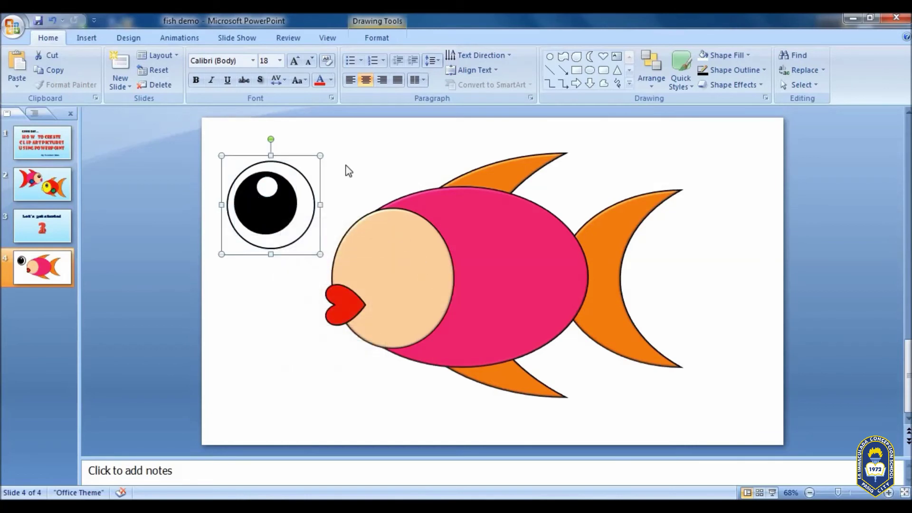
pyautogui.moveTo(320, 155); pyautogui.dragTo(269, 210)
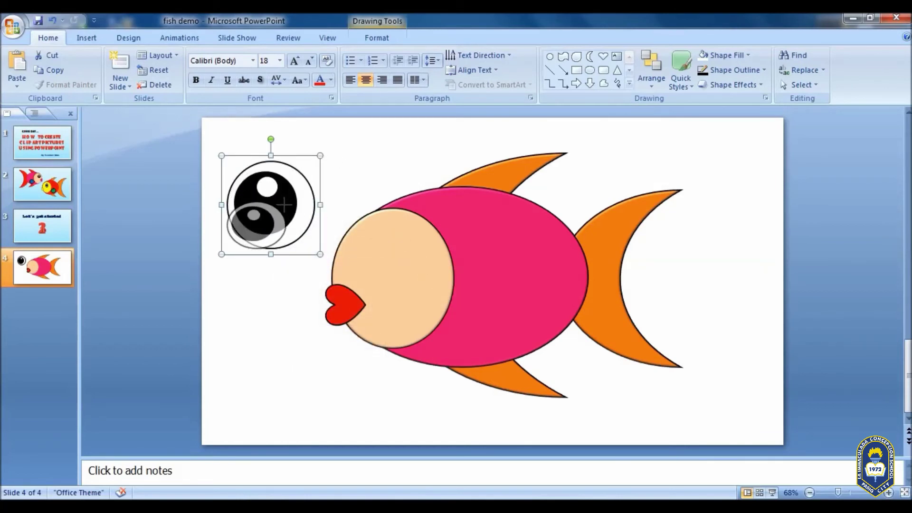
pyautogui.moveTo(270, 209)
pyautogui.mouseDown()
pyautogui.moveTo(392, 256)
pyautogui.moveTo(405, 236)
pyautogui.moveTo(387, 265)
pyautogui.mouseUp()
# - Nudge the red lips upward and place the eye on the fish's face above them
pyautogui.click(353, 307)
pyautogui.moveTo(354, 306); pyautogui.dragTo(357, 303)
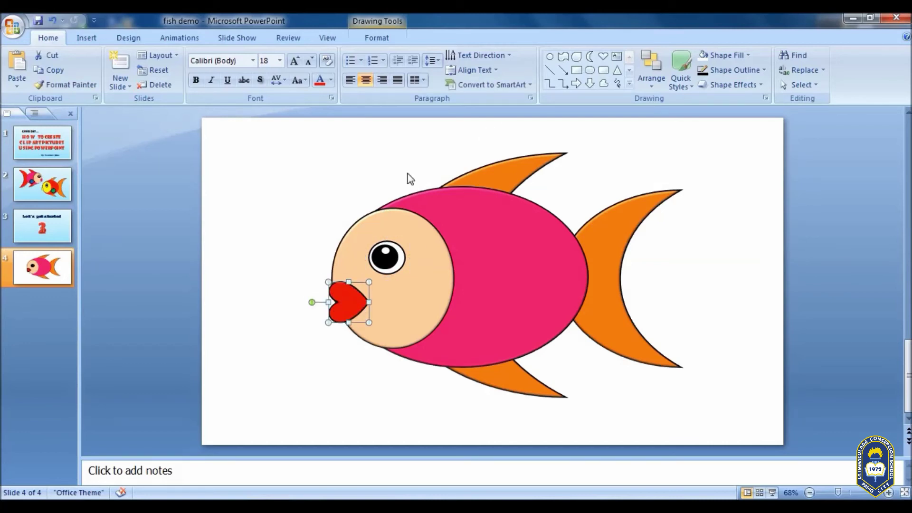
pyautogui.moveTo(393, 259); pyautogui.dragTo(380, 251)
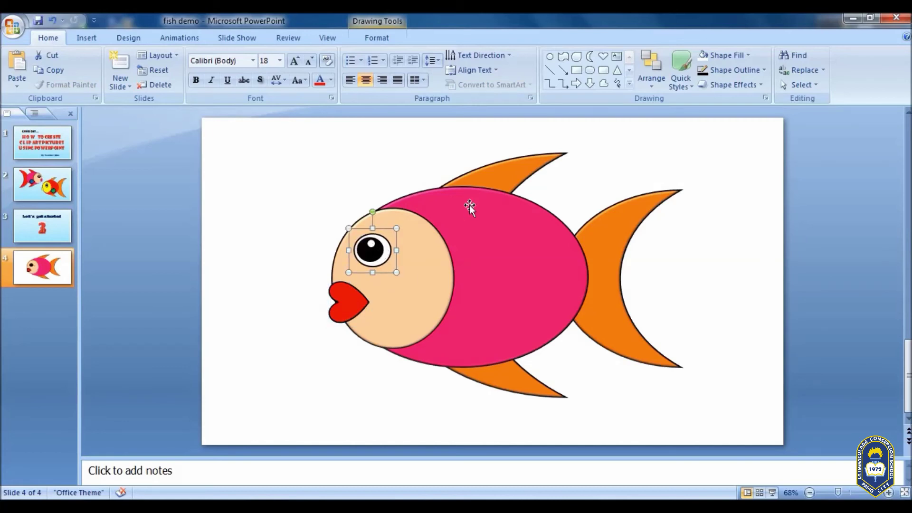
pyautogui.click(329, 164)
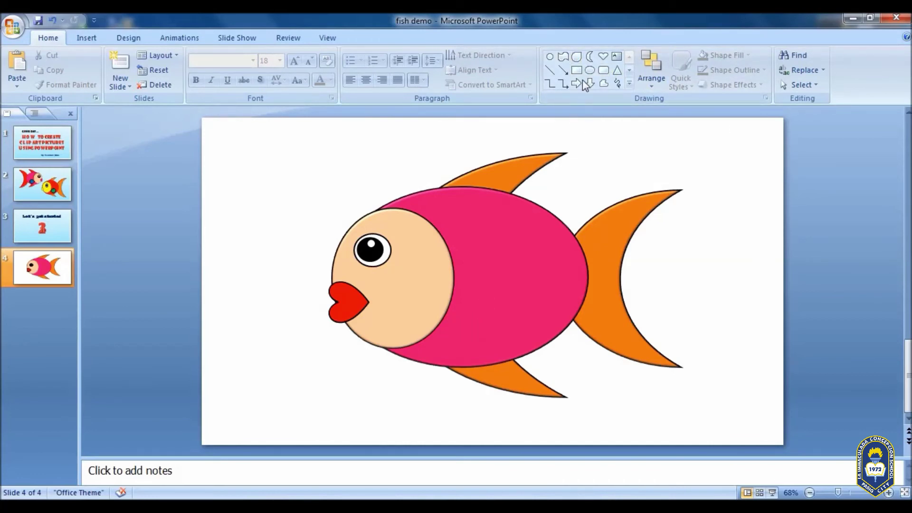
# - Draw a teardrop with yellow fill and a black outline, and move it just left of the lips
pyautogui.click(577, 56)
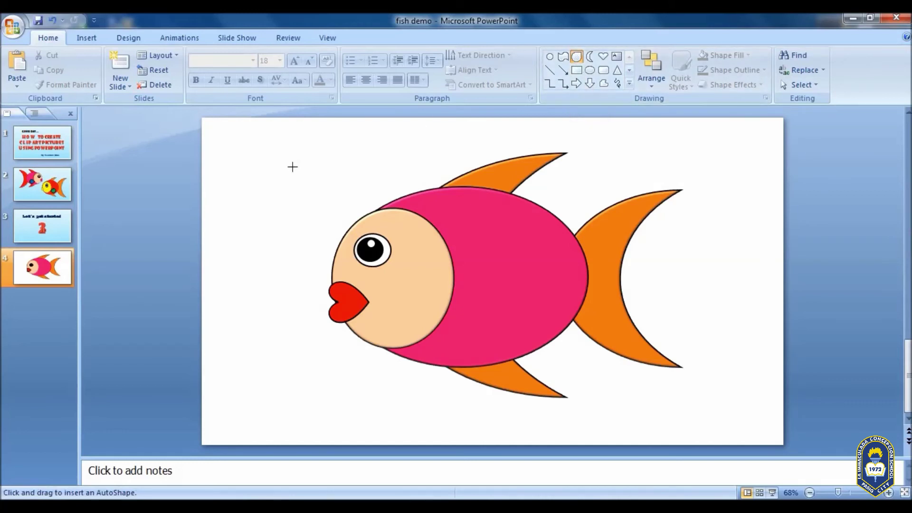
pyautogui.moveTo(266, 168); pyautogui.dragTo(219, 227)
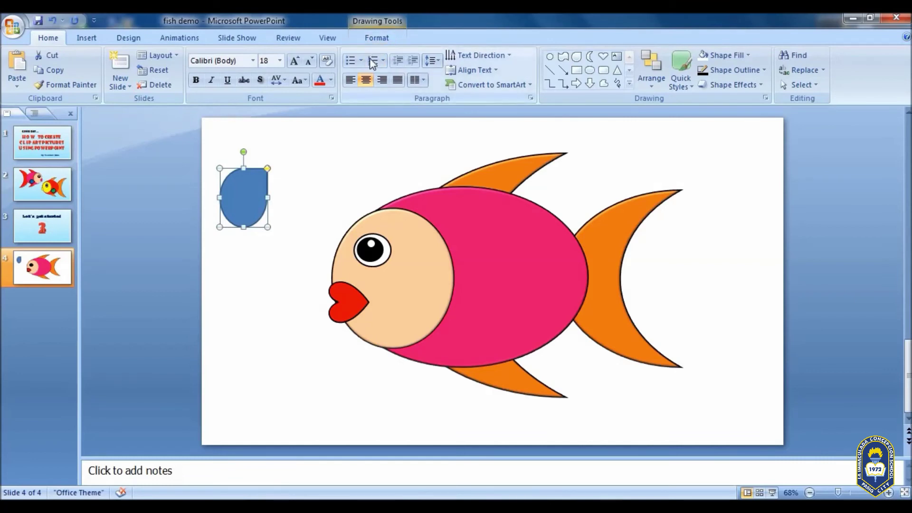
pyautogui.click(380, 38)
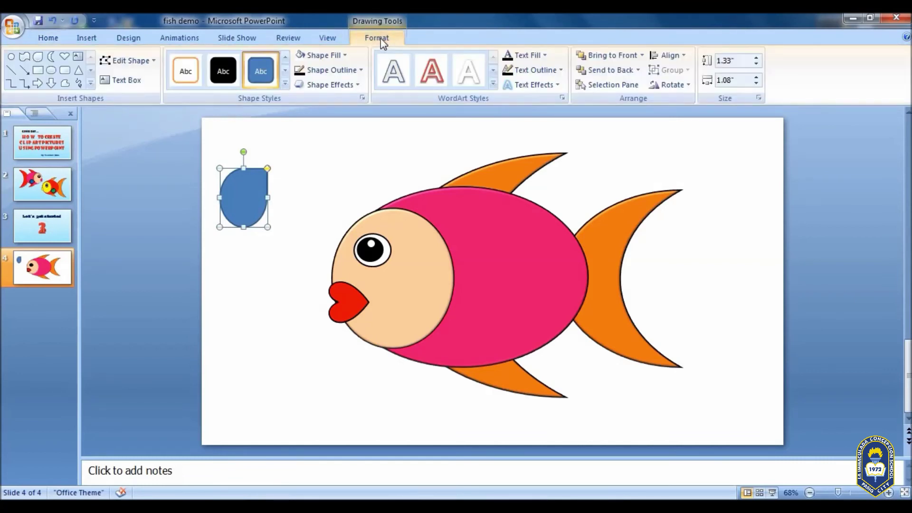
pyautogui.click(323, 55)
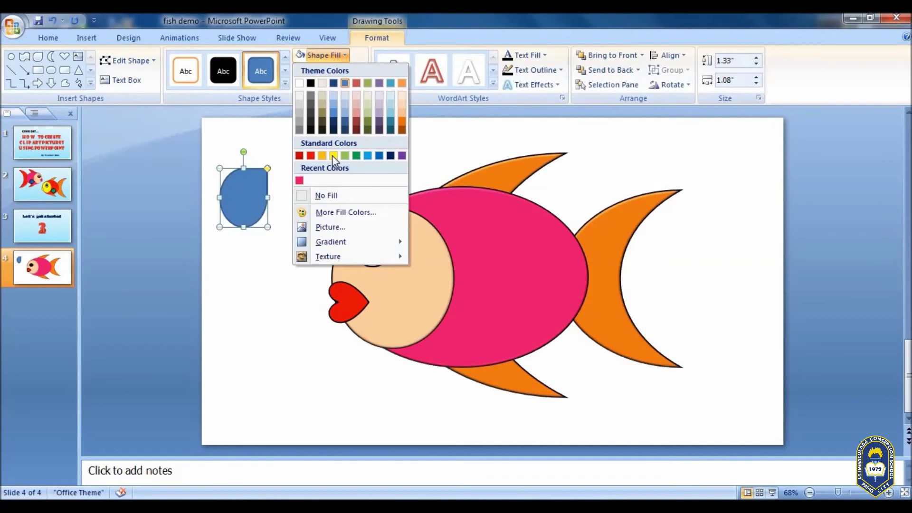
pyautogui.click(332, 155)
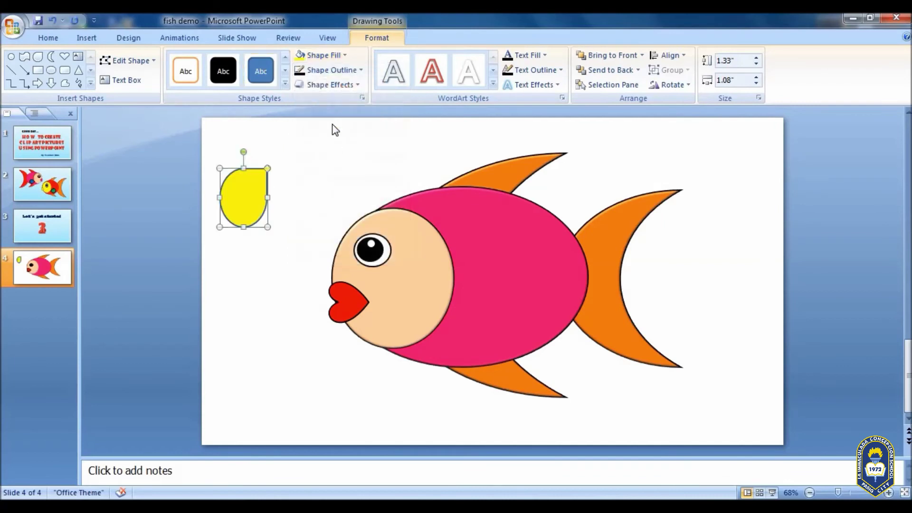
pyautogui.click(340, 68)
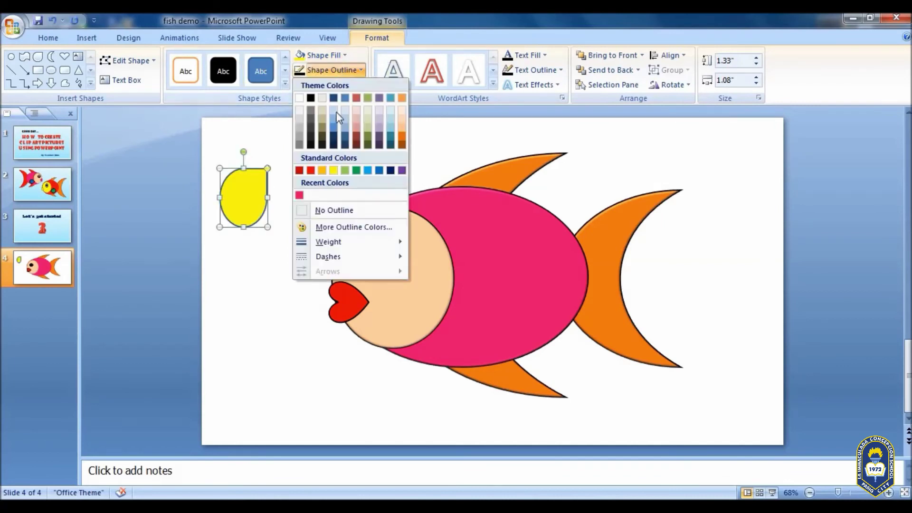
pyautogui.click(312, 99)
pyautogui.moveTo(253, 182); pyautogui.dragTo(292, 309)
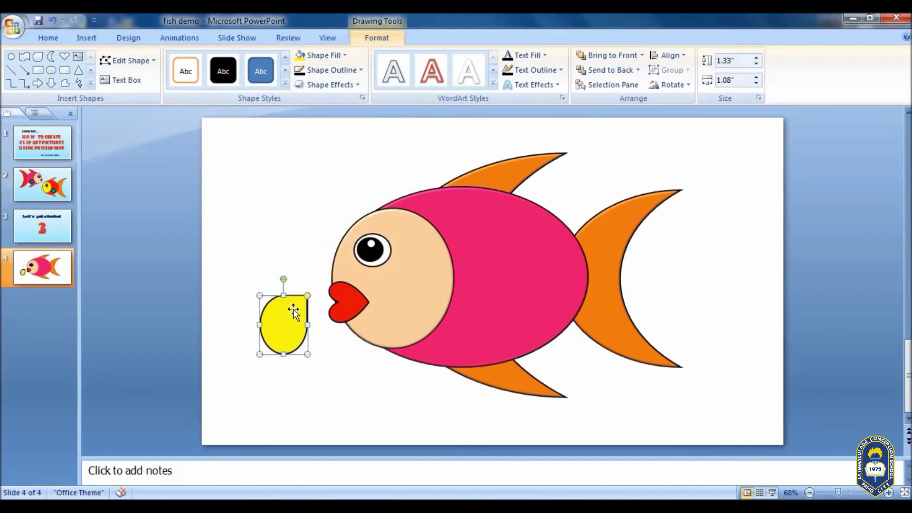
# - Rotate the teardrop right 90° twice, tilt it onto the pink body as a fin, then select the whole fish
pyautogui.click(672, 85)
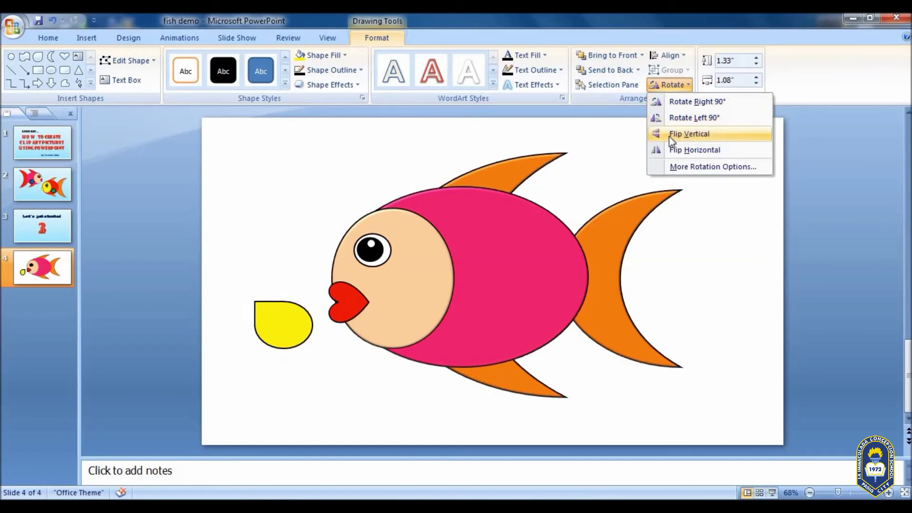
pyautogui.click(670, 103)
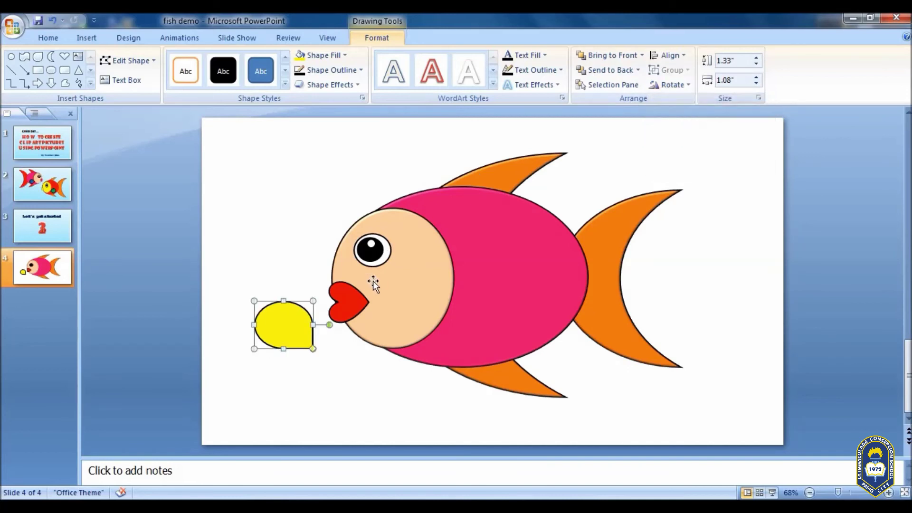
pyautogui.moveTo(304, 324); pyautogui.dragTo(480, 314)
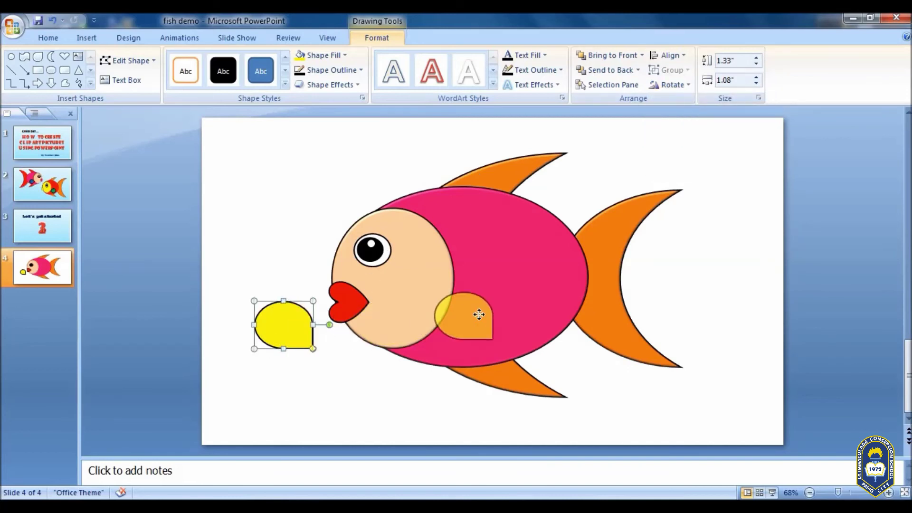
pyautogui.click(670, 84)
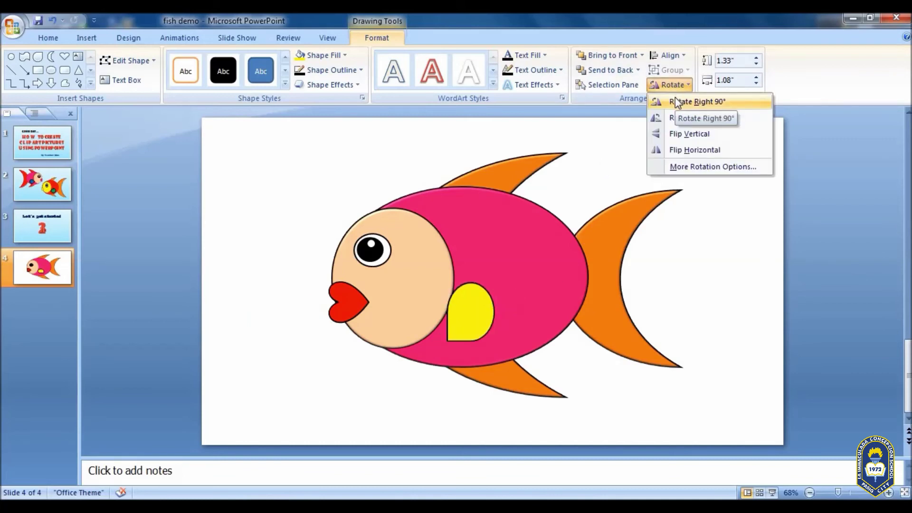
pyautogui.click(670, 103)
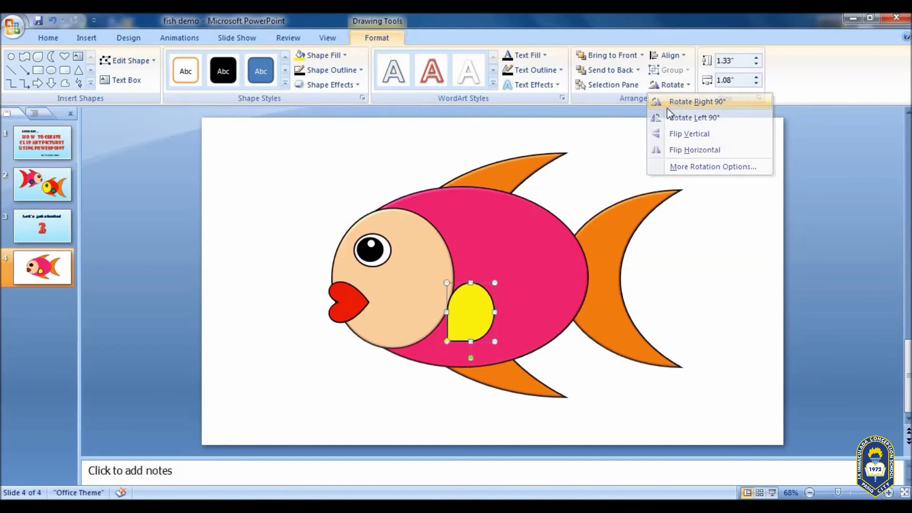
pyautogui.moveTo(471, 358); pyautogui.dragTo(432, 337)
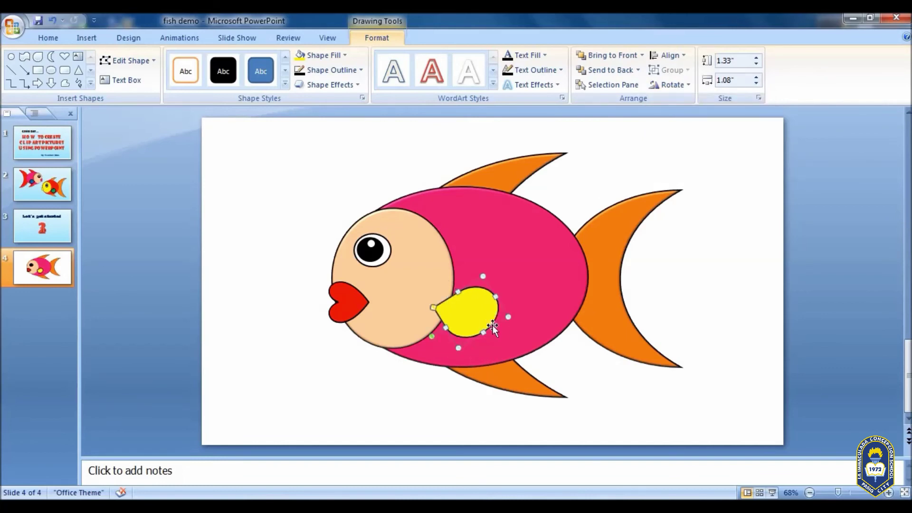
pyautogui.moveTo(479, 313)
pyautogui.mouseDown()
pyautogui.moveTo(518, 308)
pyautogui.moveTo(504, 321)
pyautogui.mouseUp()
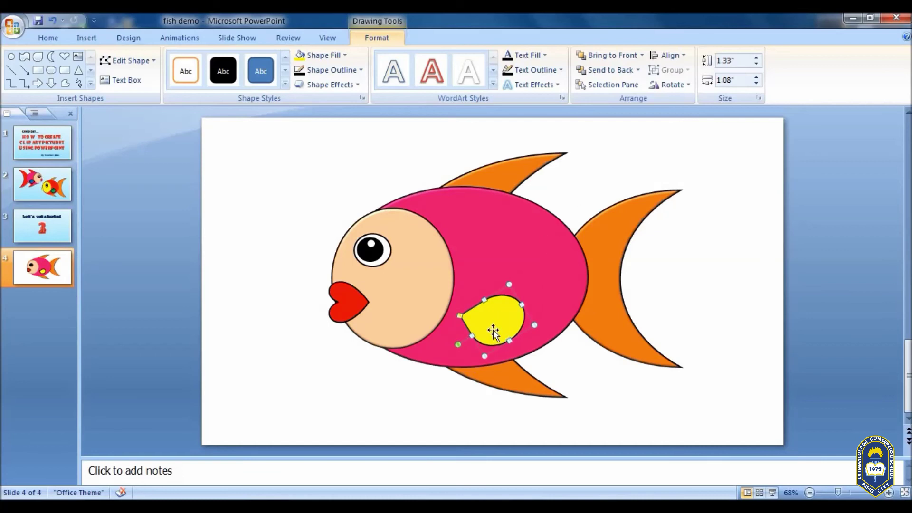
pyautogui.moveTo(494, 330); pyautogui.dragTo(490, 327)
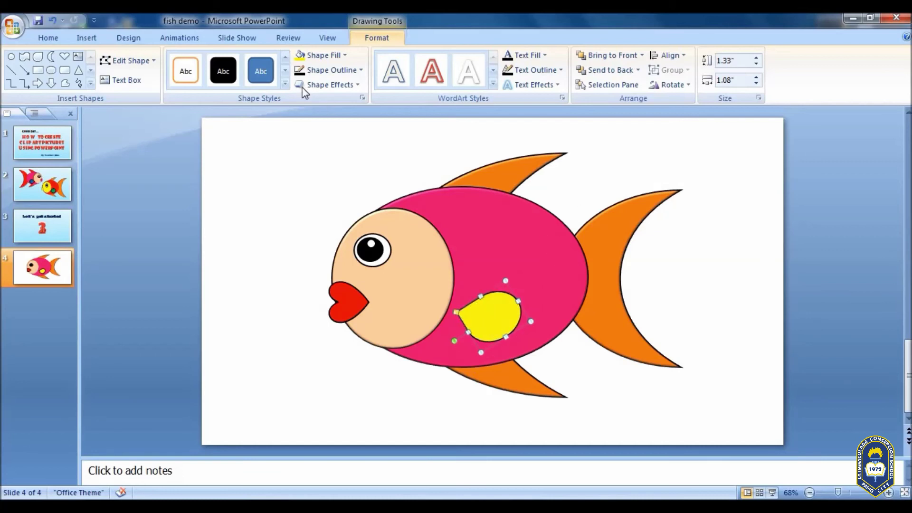
pyautogui.moveTo(281, 129)
pyautogui.mouseDown()
pyautogui.moveTo(403, 386)
pyautogui.moveTo(770, 417)
pyautogui.mouseUp()
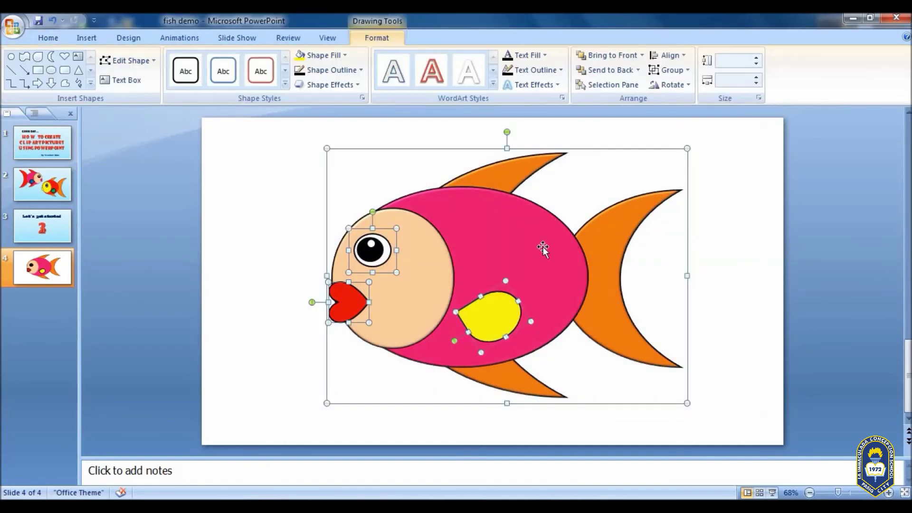
# - Group all fish parts, resize the group to 4" by 5.76", and move it up-left
pyautogui.rightClick(543, 246)
pyautogui.moveTo(577, 300)
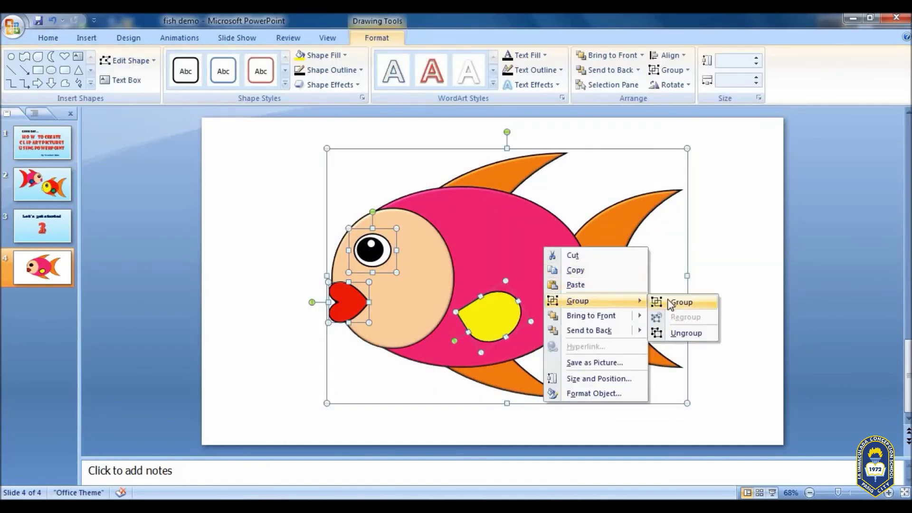
pyautogui.click(680, 303)
pyautogui.click(733, 213)
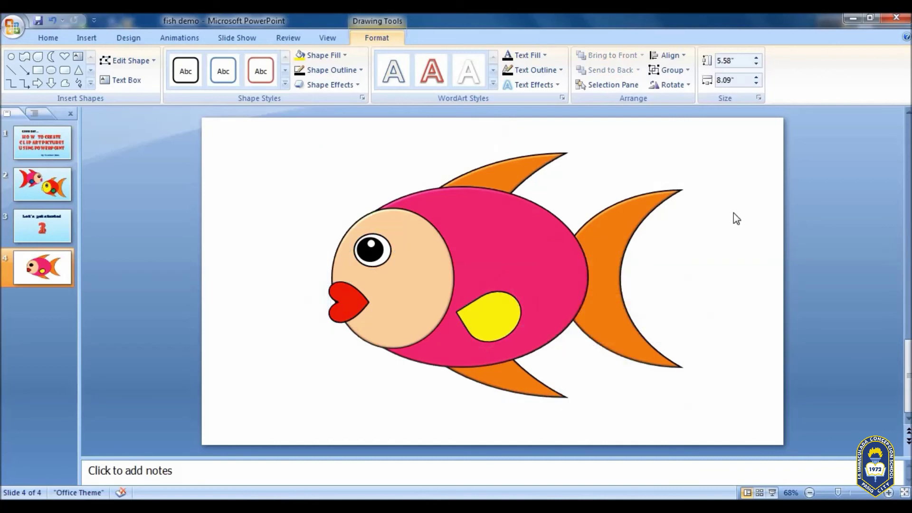
pyautogui.click(621, 206)
pyautogui.moveTo(687, 148)
pyautogui.mouseDown()
pyautogui.moveTo(589, 226)
pyautogui.moveTo(585, 246)
pyautogui.mouseUp()
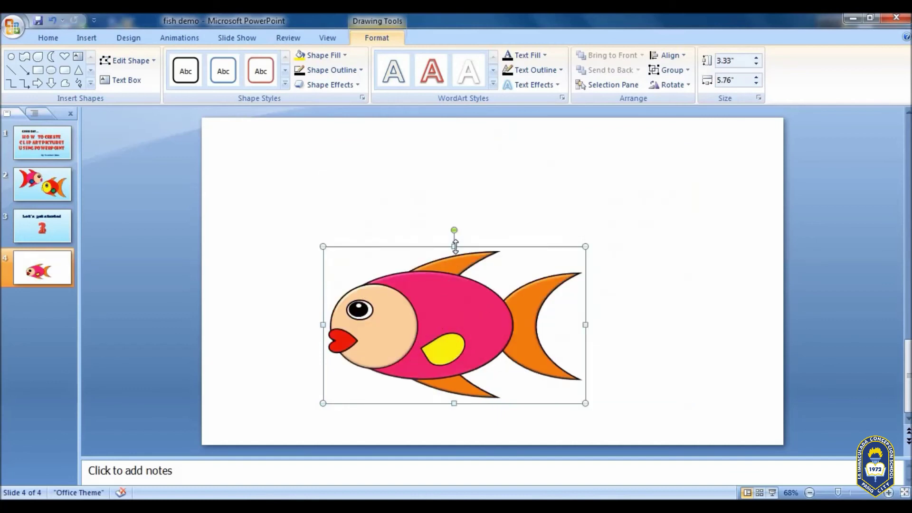
pyautogui.moveTo(455, 246); pyautogui.dragTo(453, 217)
pyautogui.moveTo(461, 297)
pyautogui.mouseDown()
pyautogui.moveTo(397, 225)
pyautogui.moveTo(418, 224)
pyautogui.mouseUp()
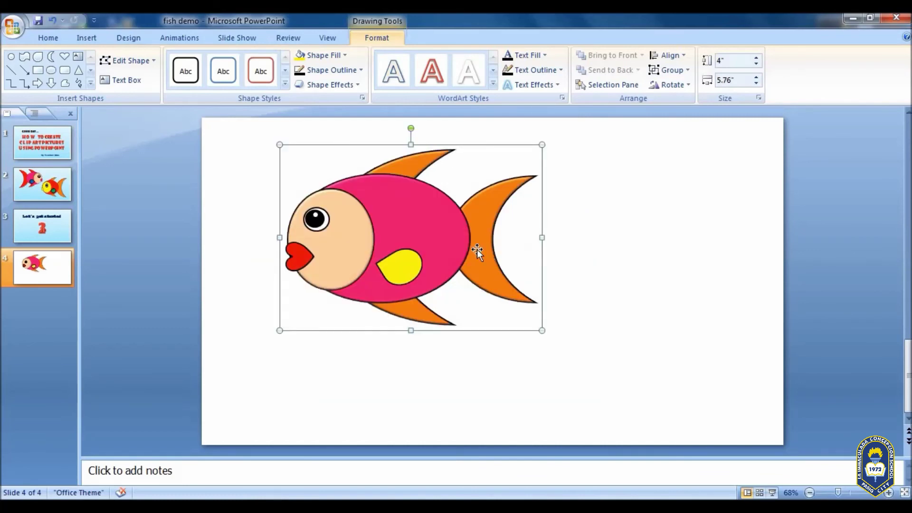
pyautogui.click(429, 245)
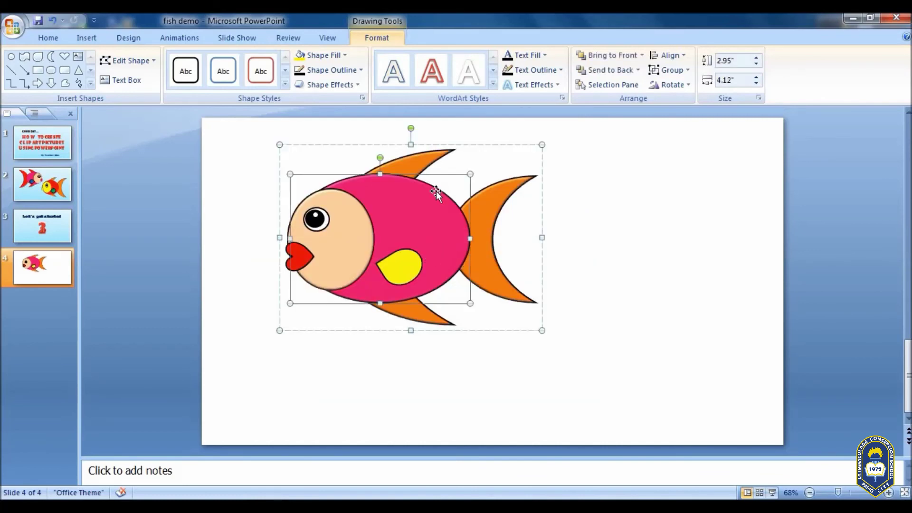
pyautogui.click(685, 193)
# - Copy and paste the fish, placing the copy lower right and the original upper left
pyautogui.rightClick(472, 215)
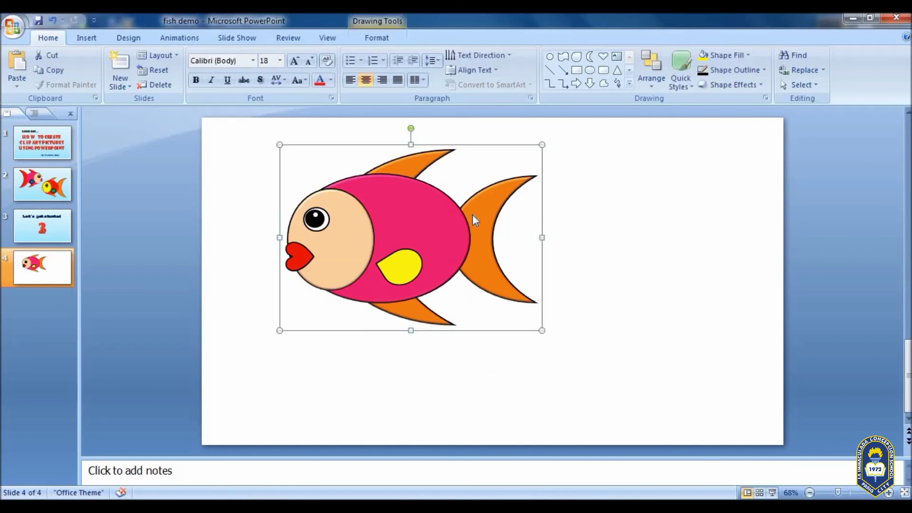
pyautogui.click(516, 239)
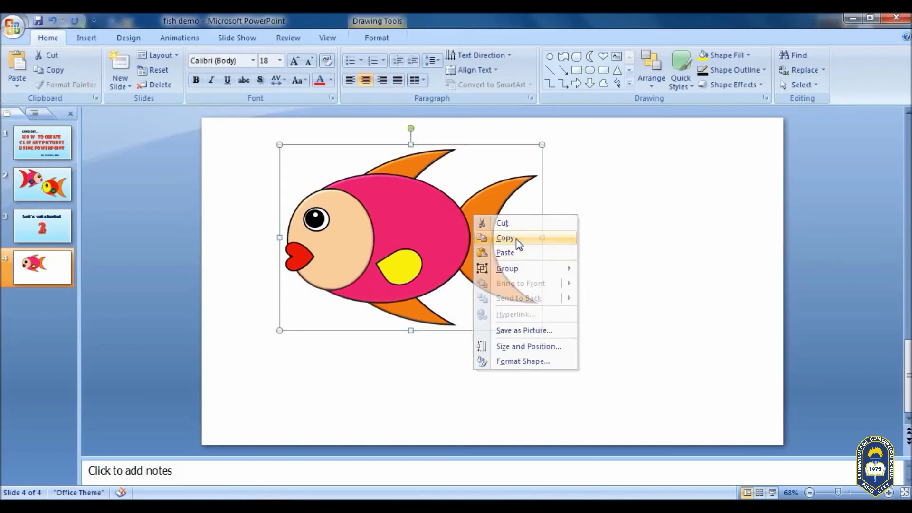
pyautogui.click(633, 208)
pyautogui.rightClick(634, 207)
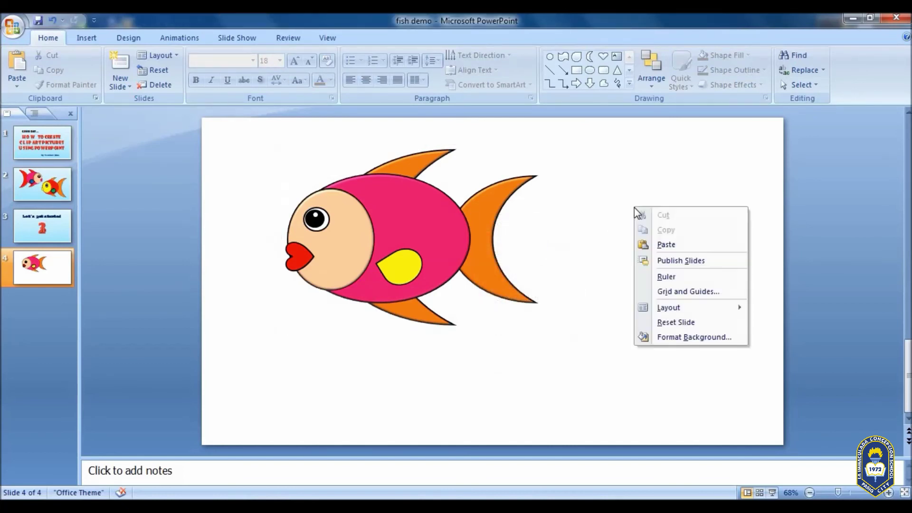
pyautogui.click(669, 245)
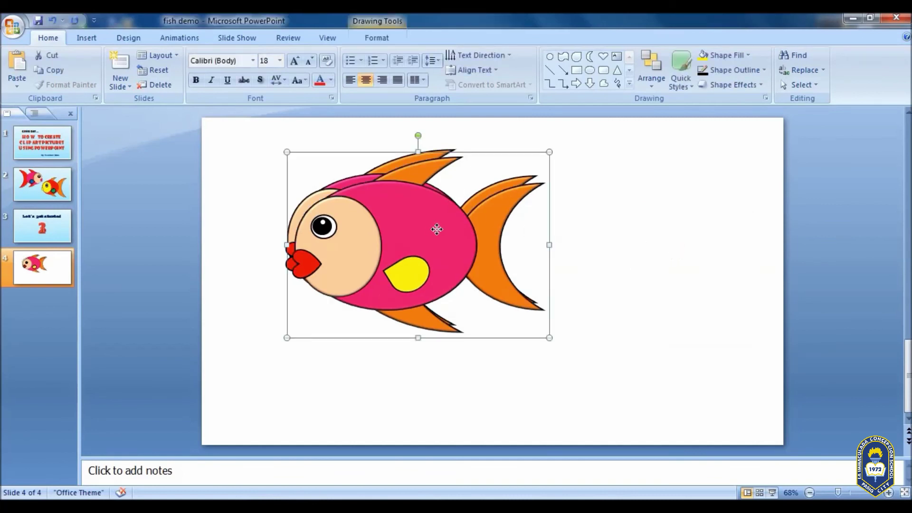
pyautogui.moveTo(437, 229); pyautogui.dragTo(640, 284)
pyautogui.moveTo(411, 222); pyautogui.dragTo(386, 203)
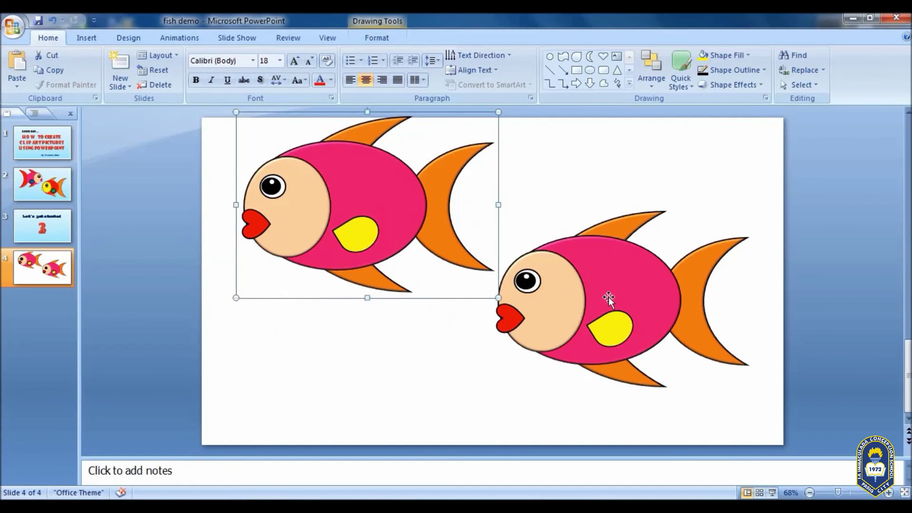
pyautogui.moveTo(608, 298); pyautogui.dragTo(604, 315)
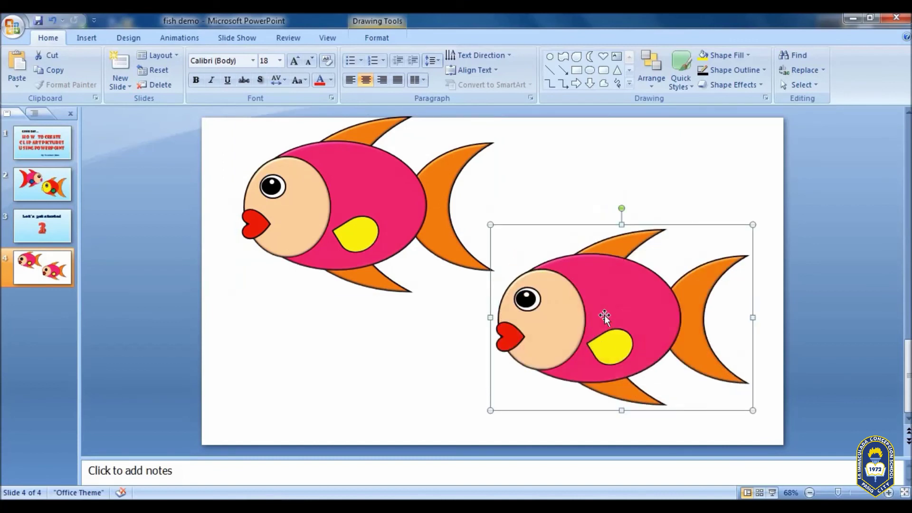
pyautogui.click(666, 190)
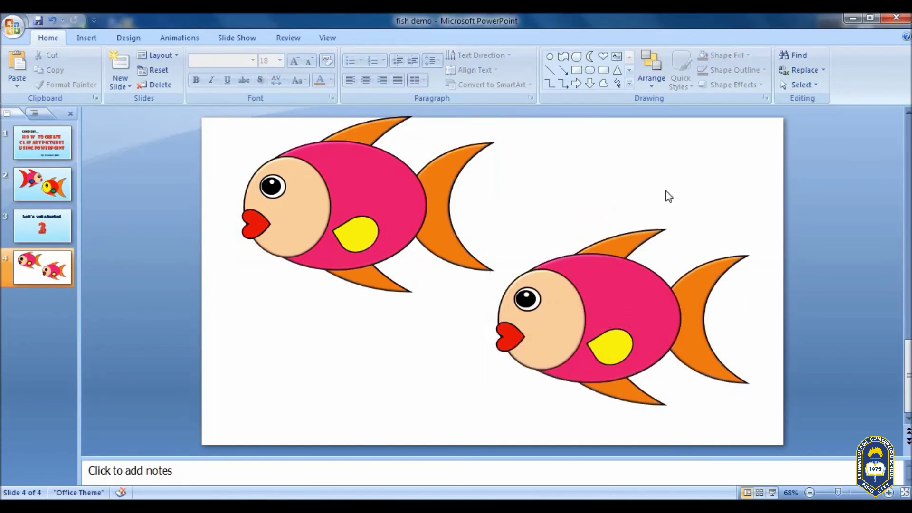
pyautogui.click(617, 298)
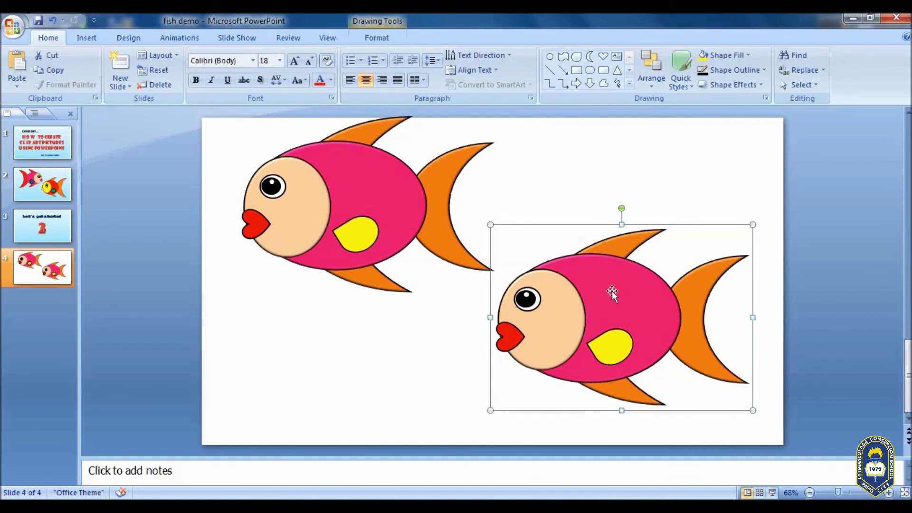
# - Fill the copied fish's body red and its top and bottom fins light blue
pyautogui.doubleClick(611, 289)
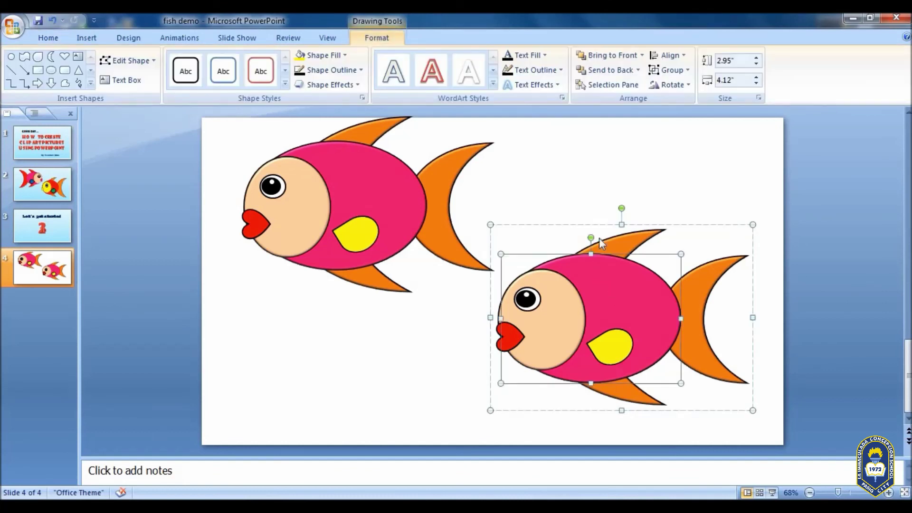
pyautogui.click(326, 56)
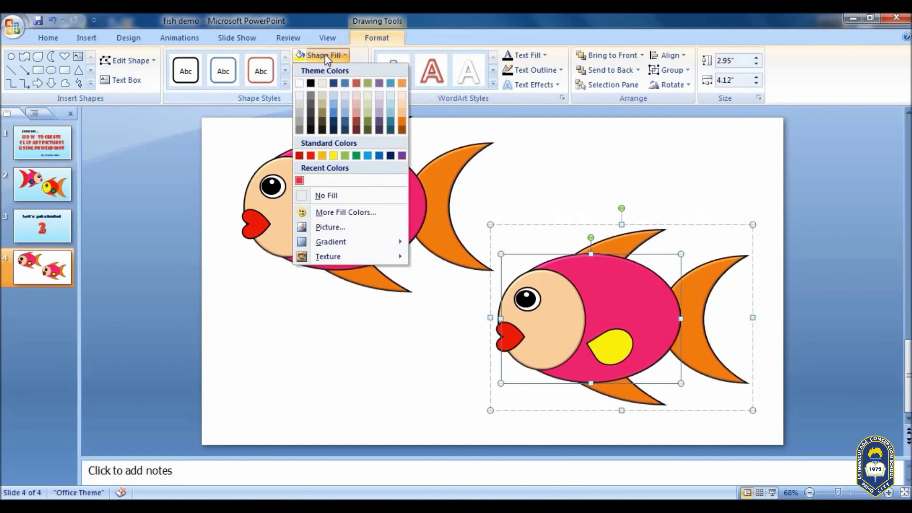
pyautogui.click(311, 156)
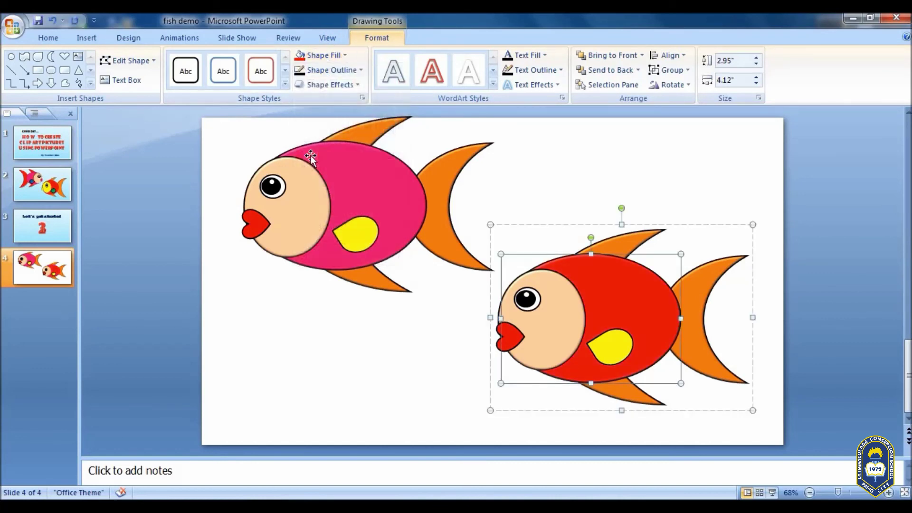
pyautogui.click(626, 245)
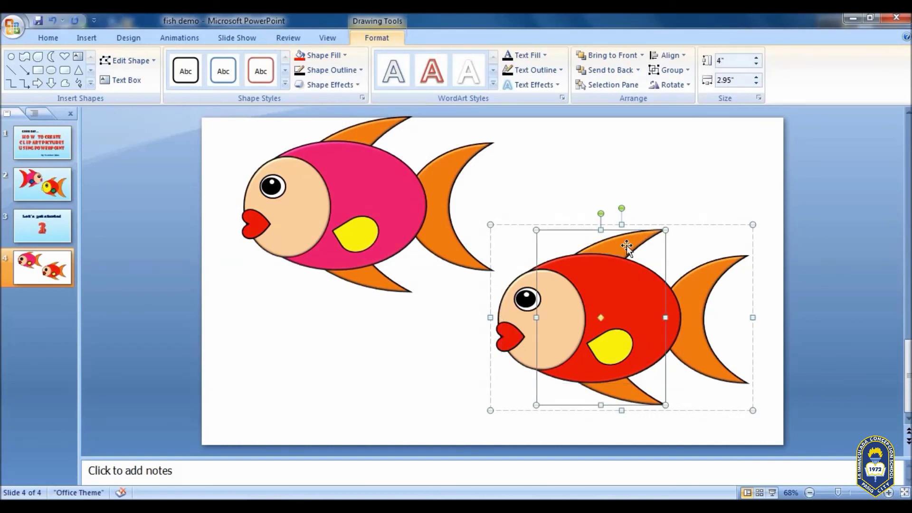
pyautogui.click(321, 55)
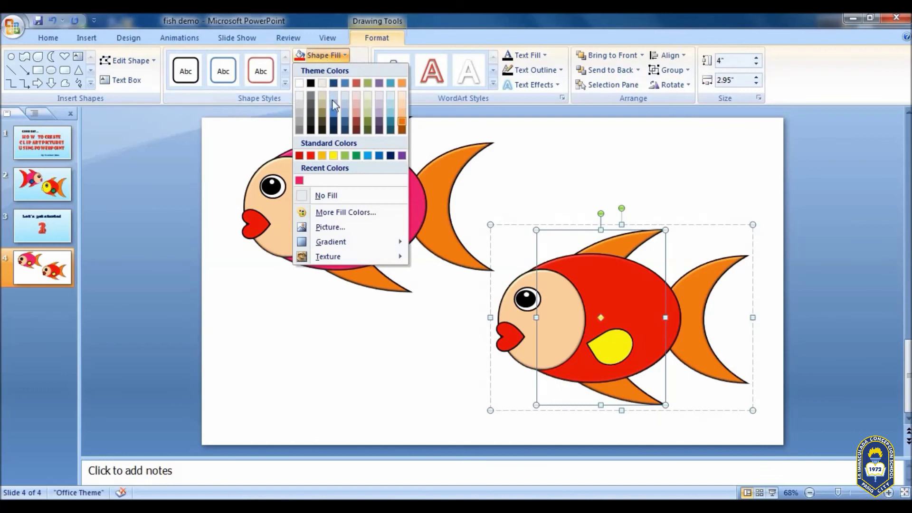
pyautogui.click(367, 156)
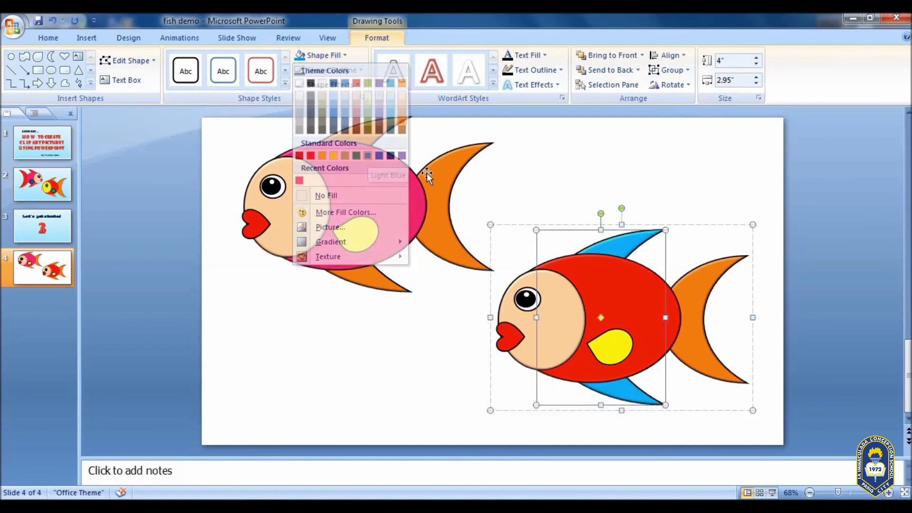
# - Colour the tail fin light blue and the side fin orange, then reselect the whole red fish
pyautogui.click(709, 277)
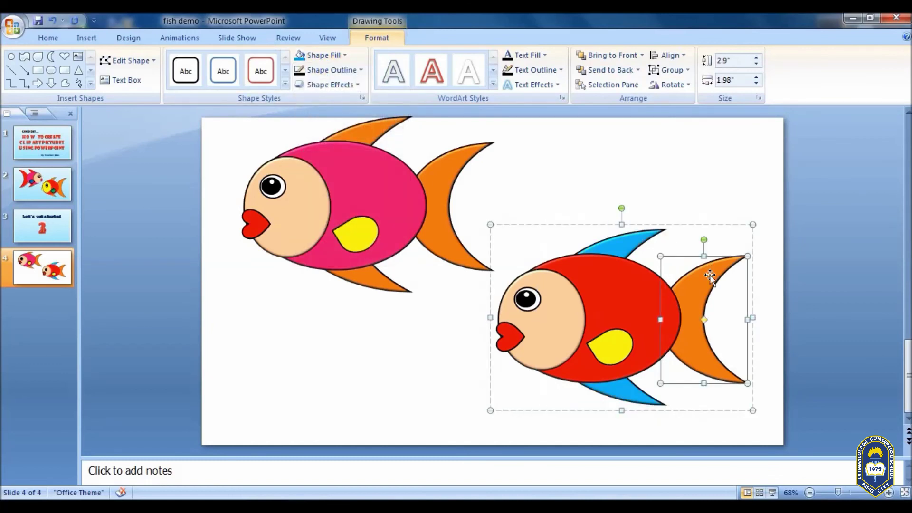
pyautogui.click(325, 55)
pyautogui.click(368, 156)
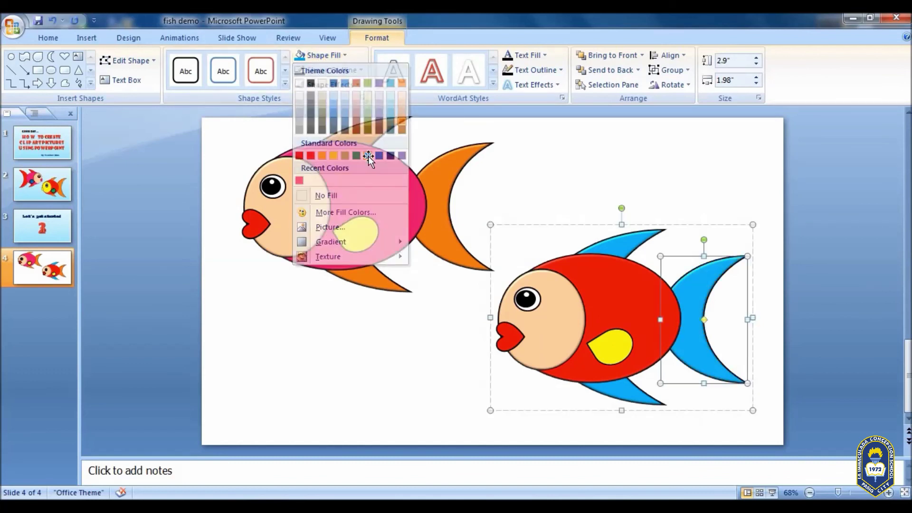
pyautogui.click(611, 353)
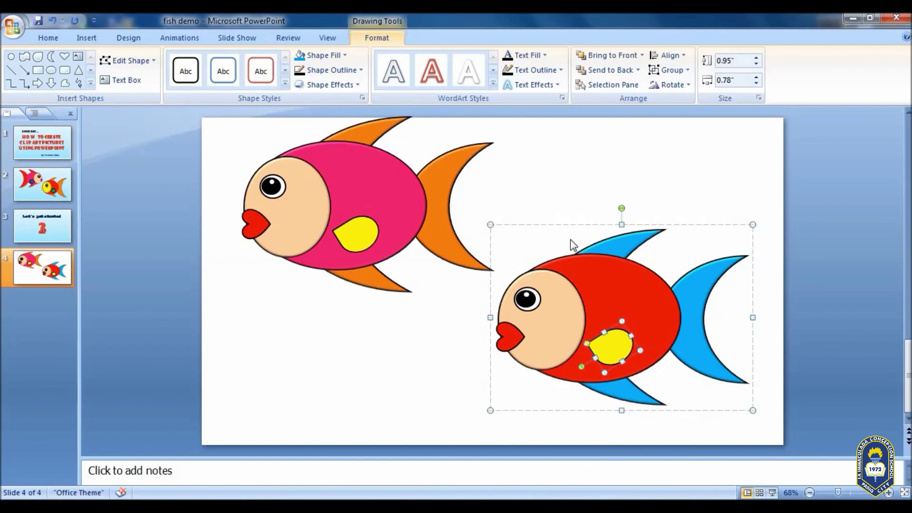
pyautogui.click(319, 55)
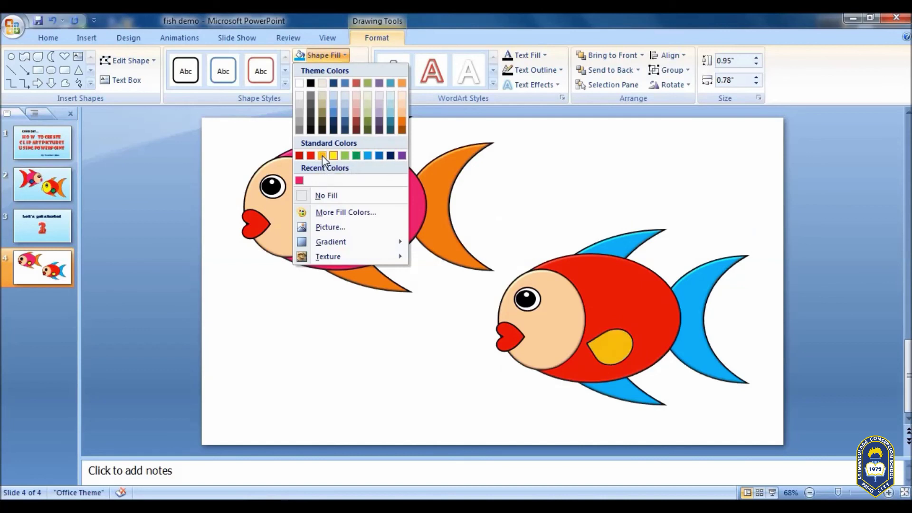
pyautogui.click(403, 123)
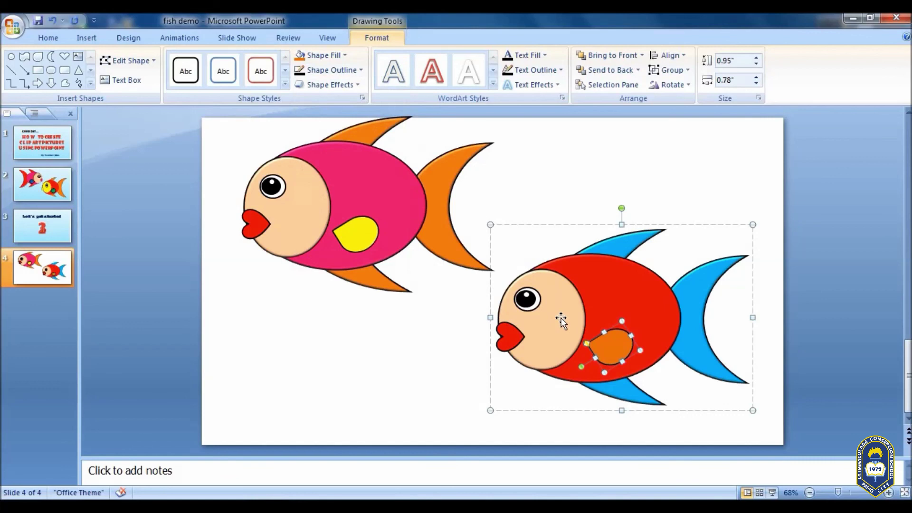
pyautogui.click(556, 163)
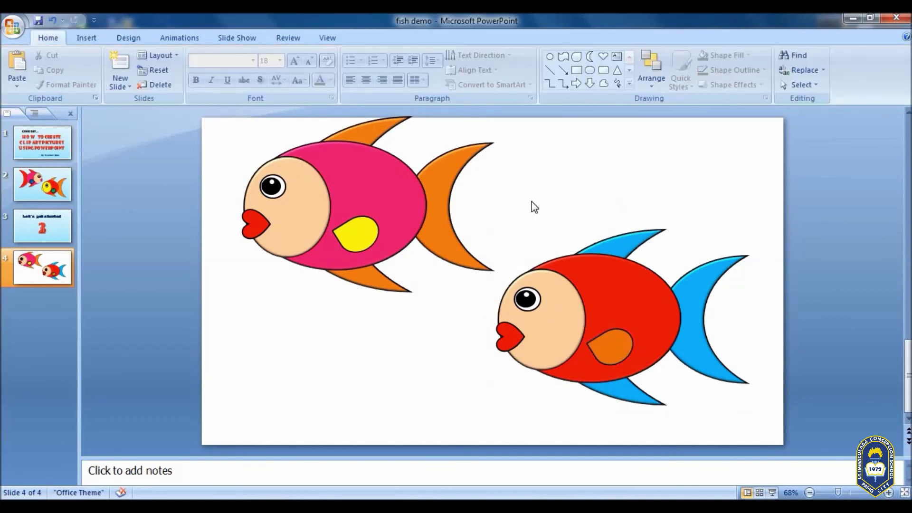
pyautogui.click(618, 290)
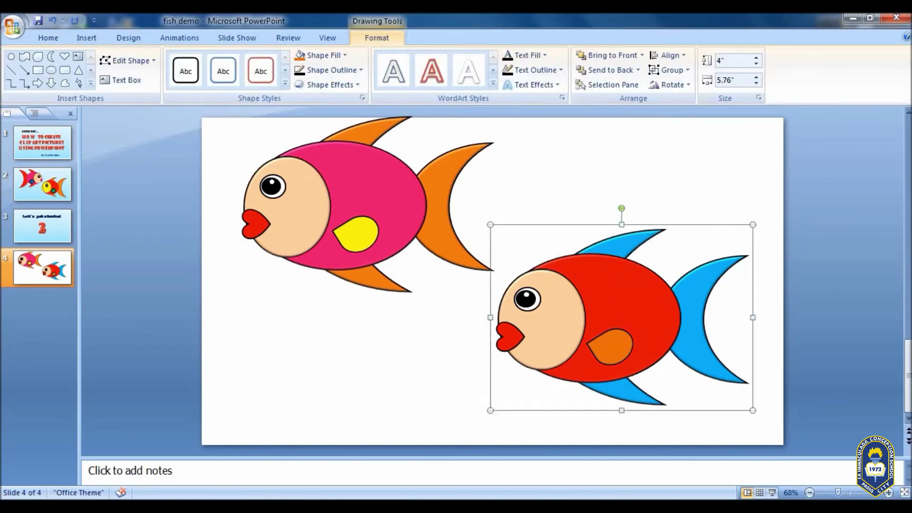
# - Flip the red fish horizontally and shift it slightly left
pyautogui.click(674, 86)
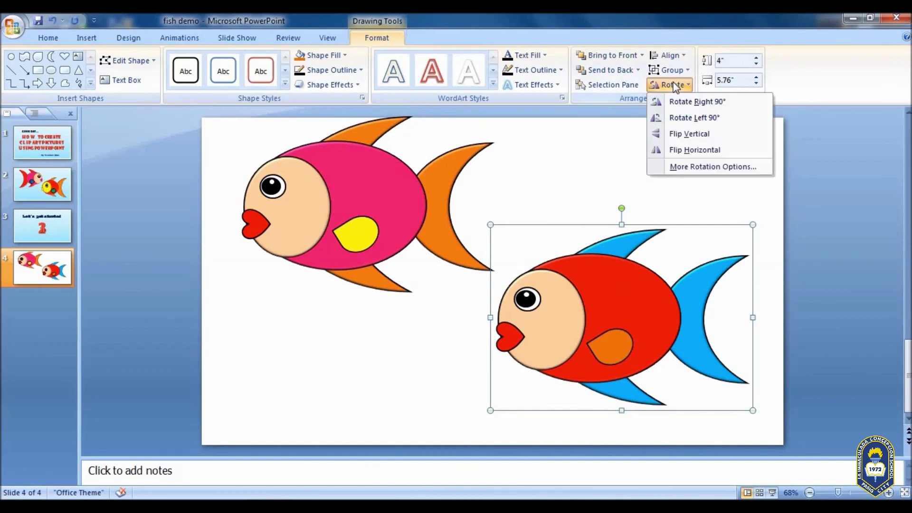
pyautogui.click(677, 151)
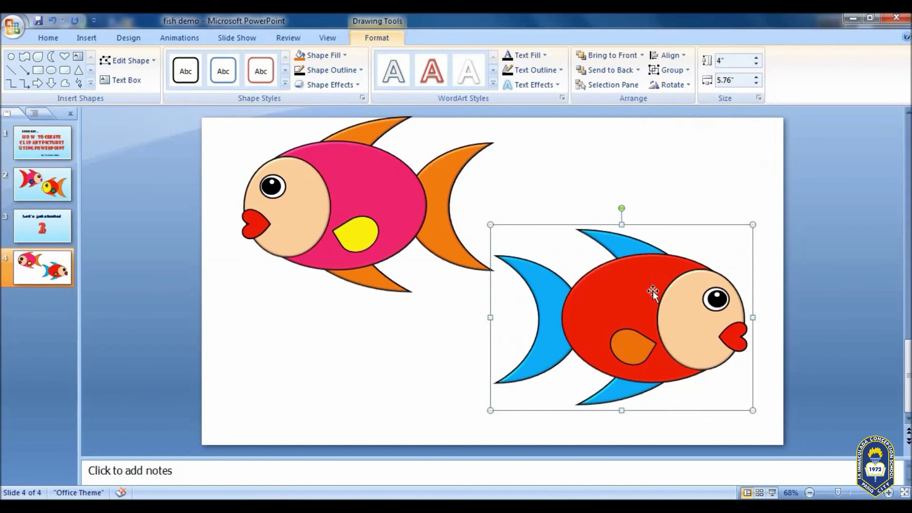
pyautogui.moveTo(653, 291); pyautogui.dragTo(635, 290)
# - Move and resize both fish so they face each other, the pink one at 3.75" by 5.92"
pyautogui.click(351, 203)
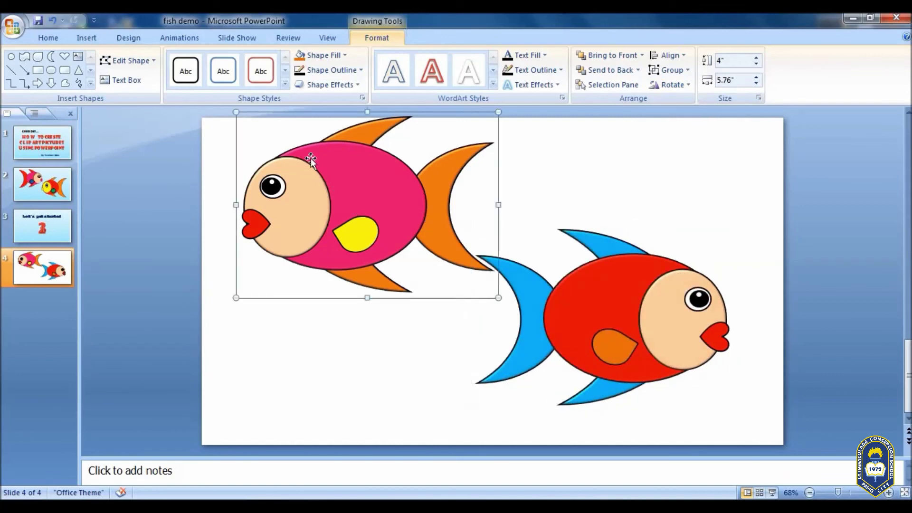
pyautogui.moveTo(236, 112); pyautogui.dragTo(254, 141)
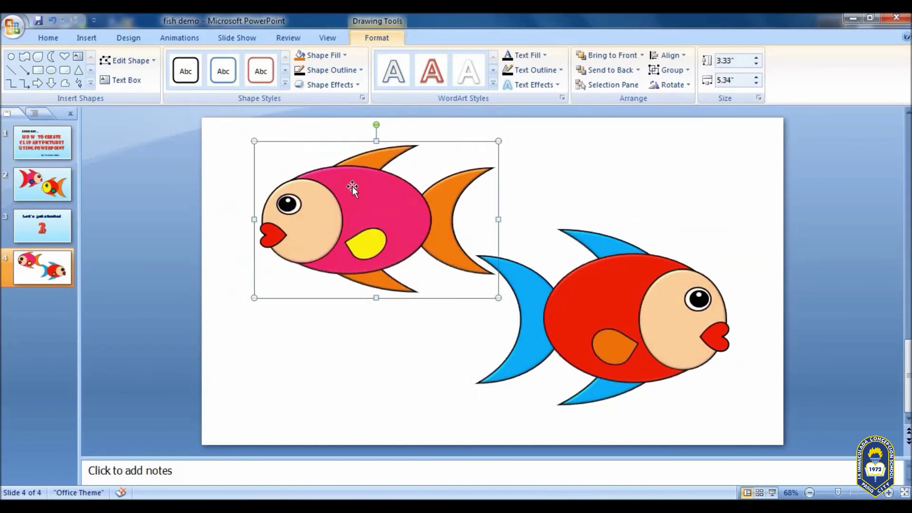
pyautogui.moveTo(333, 204); pyautogui.dragTo(307, 215)
pyautogui.moveTo(622, 306)
pyautogui.mouseDown()
pyautogui.moveTo(596, 305)
pyautogui.moveTo(608, 302)
pyautogui.mouseUp()
pyautogui.moveTo(397, 216)
pyautogui.mouseDown()
pyautogui.moveTo(444, 194)
pyautogui.moveTo(717, 186)
pyautogui.mouseUp()
pyautogui.moveTo(582, 308); pyautogui.dragTo(384, 265)
pyautogui.moveTo(620, 207)
pyautogui.mouseDown()
pyautogui.moveTo(620, 267)
pyautogui.moveTo(592, 302)
pyautogui.mouseUp()
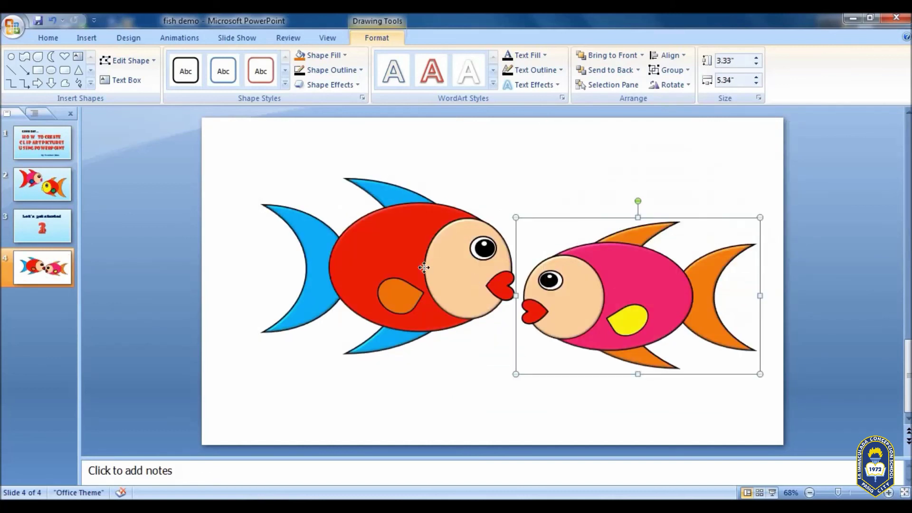
pyautogui.moveTo(424, 268); pyautogui.dragTo(395, 225)
pyautogui.moveTo(611, 277); pyautogui.dragTo(554, 307)
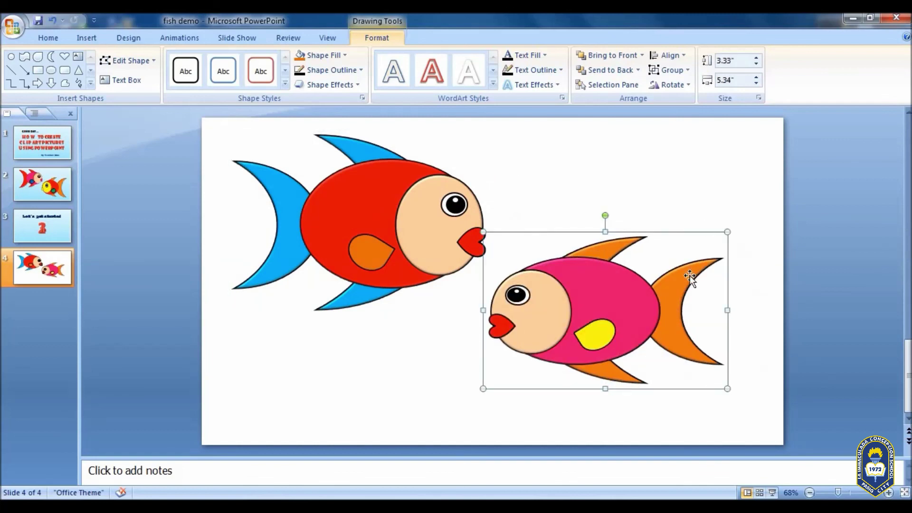
pyautogui.moveTo(727, 232); pyautogui.dragTo(753, 213)
pyautogui.moveTo(666, 275); pyautogui.dragTo(669, 282)
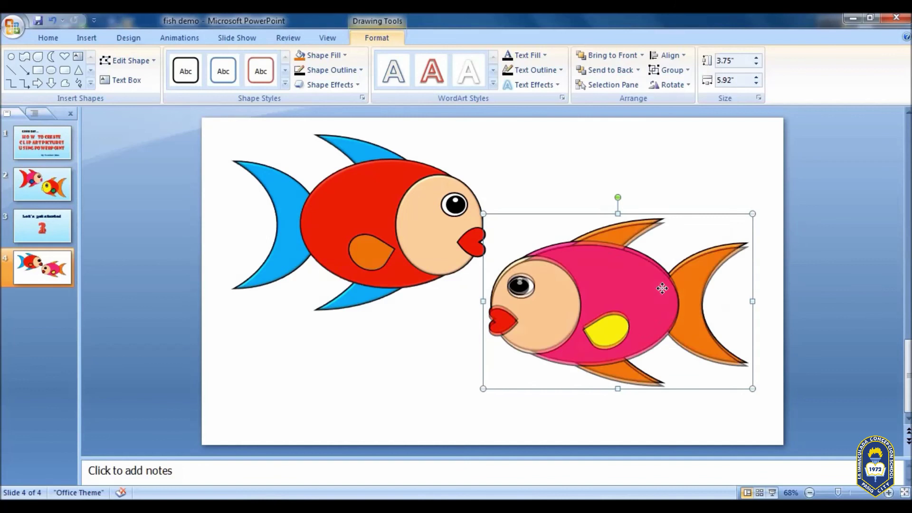
pyautogui.click(374, 382)
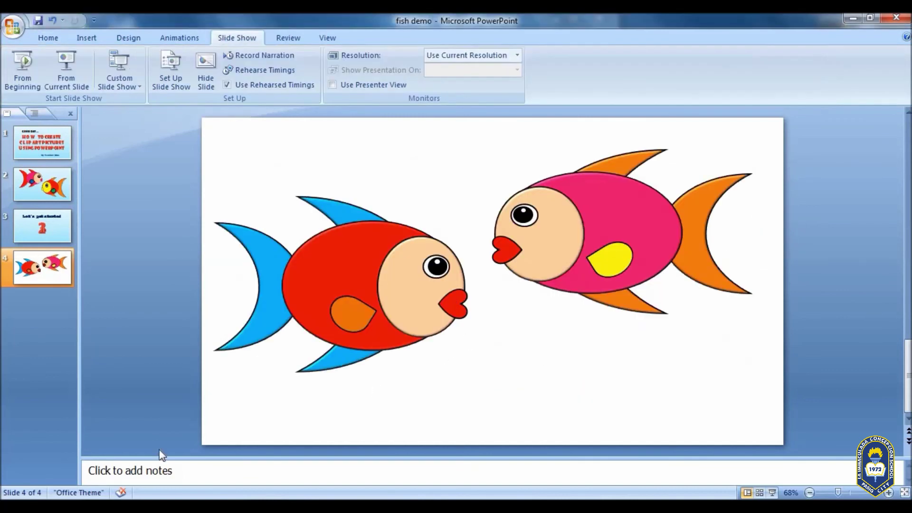